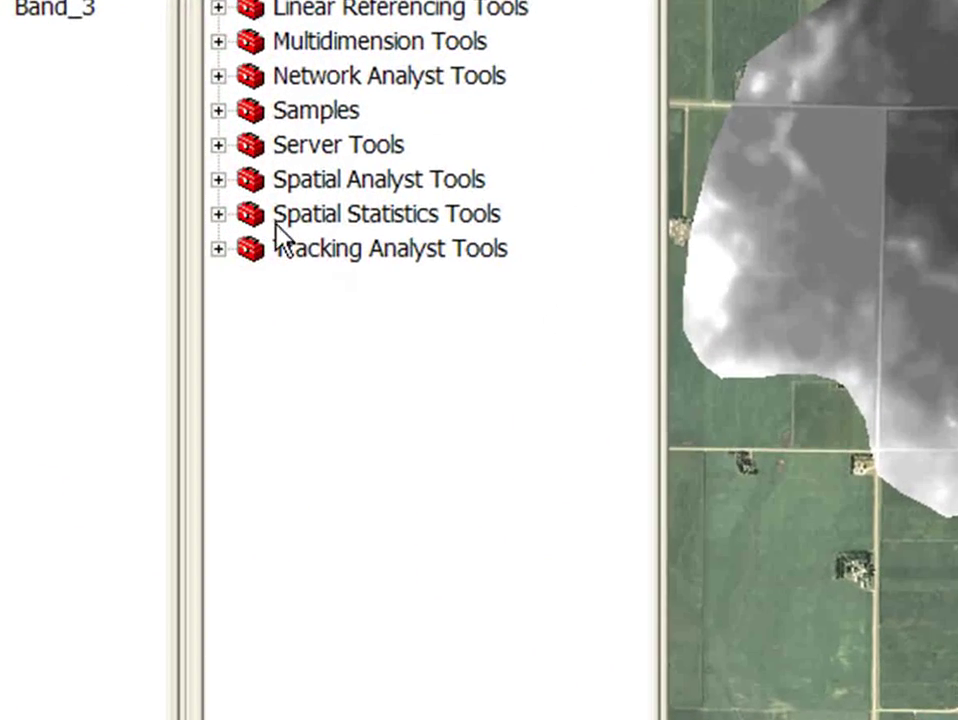
- Run Hydrology > Flow Direction on the 3mDem surface to create FlowDir_x3md3
{"action": "left_click", "coordinate": [218, 180]}
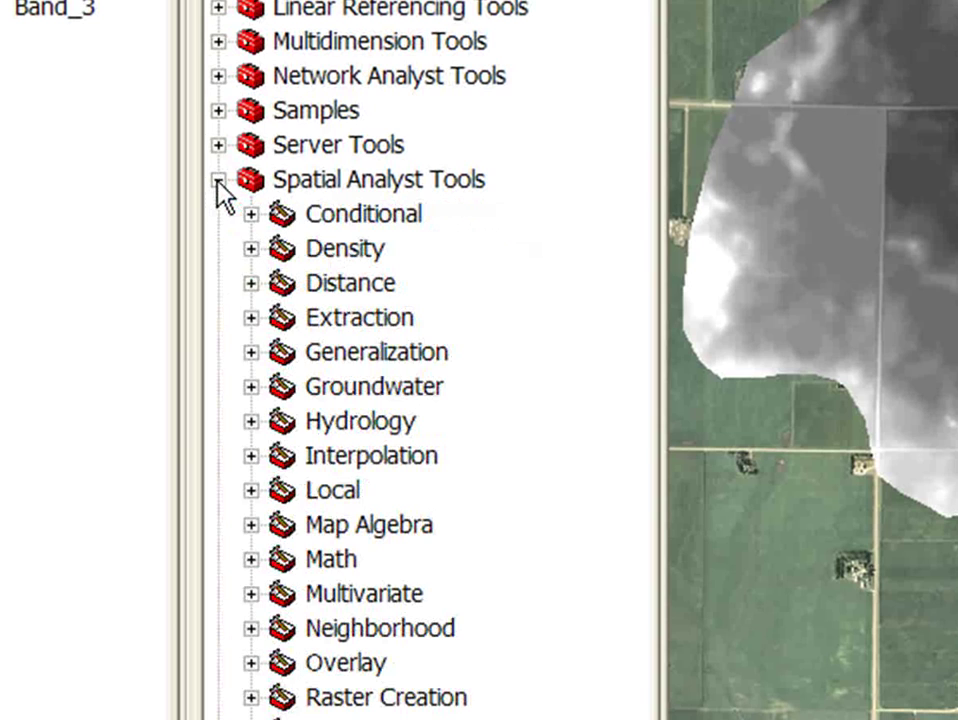
{"action": "left_click", "coordinate": [252, 421]}
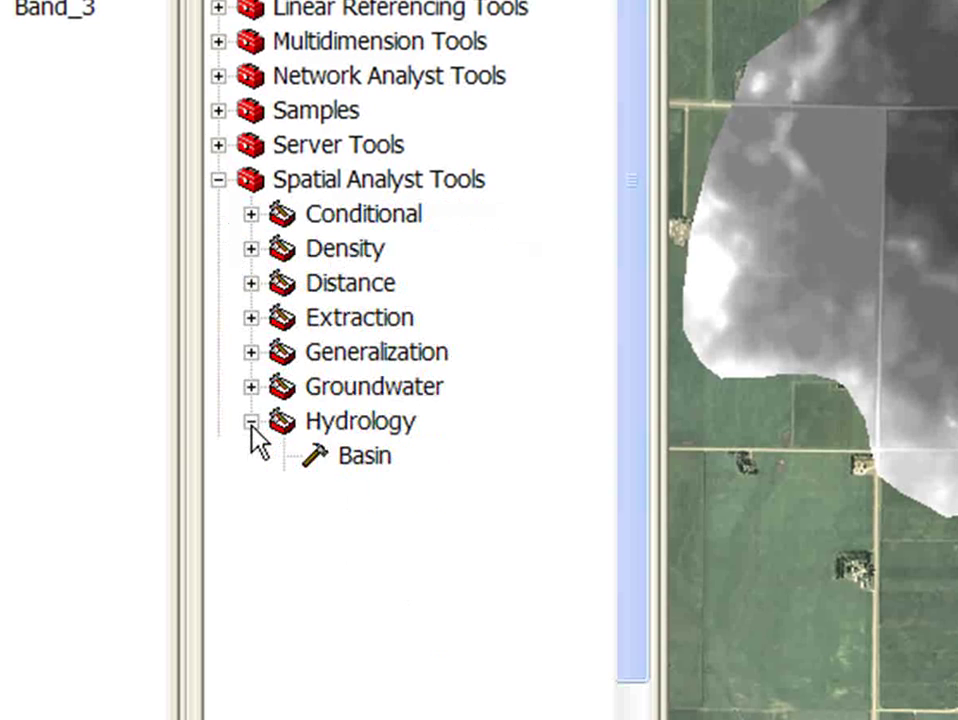
{"action": "double_click", "coordinate": [412, 560]}
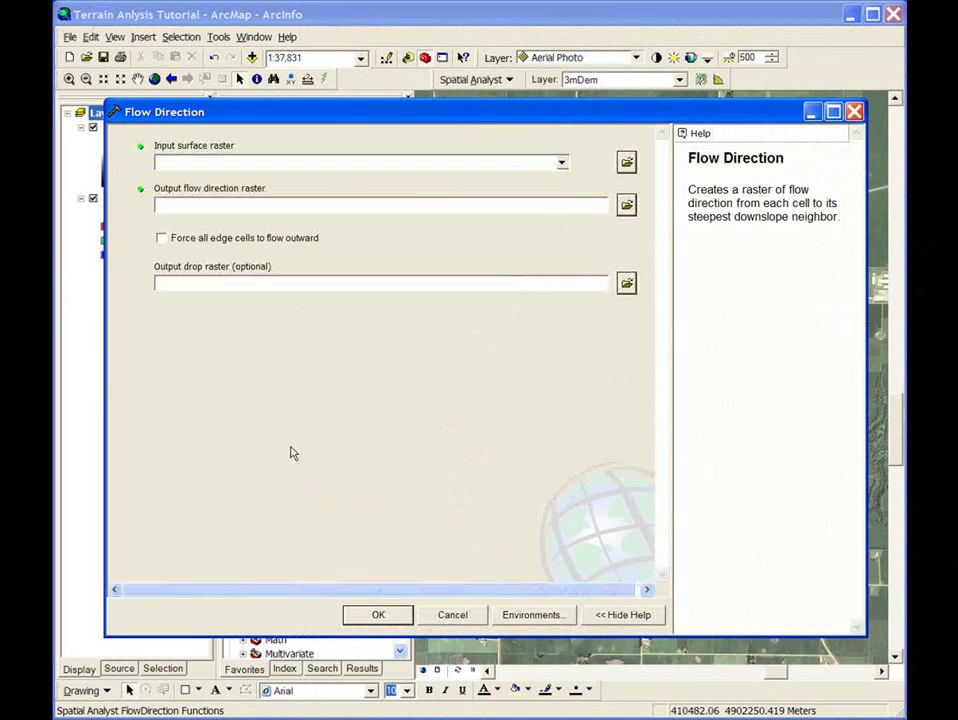
{"action": "left_click", "coordinate": [561, 163]}
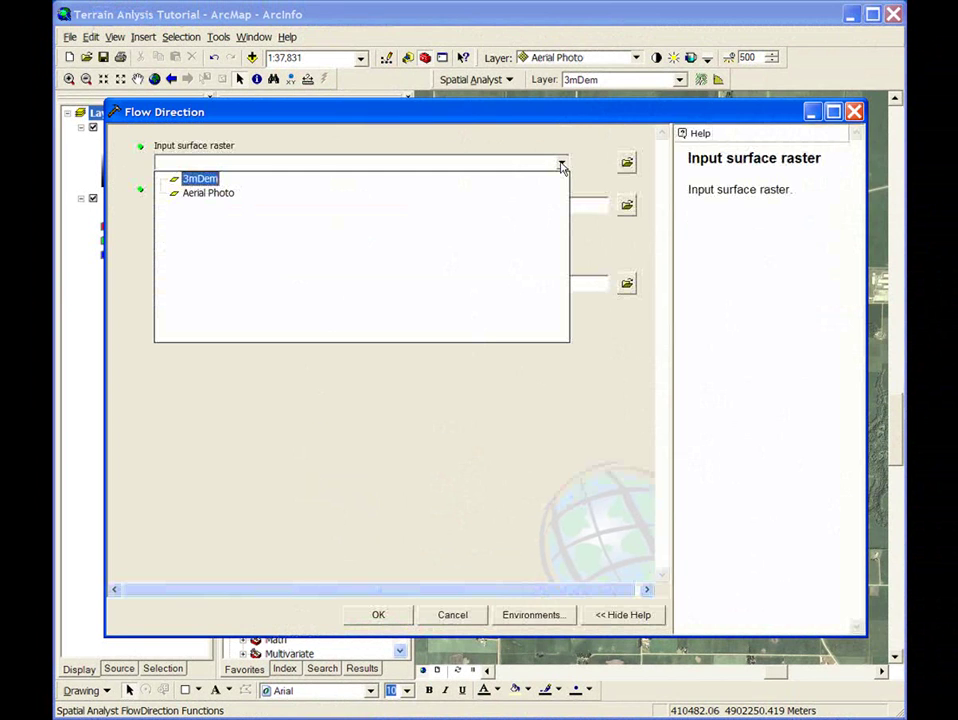
{"action": "left_click", "coordinate": [206, 185]}
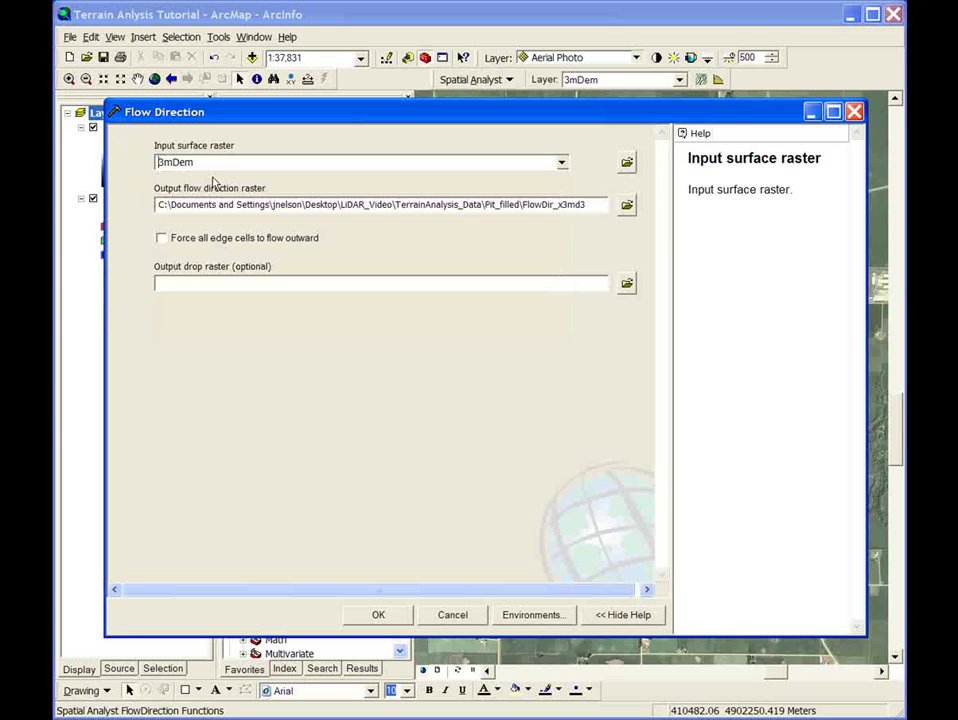
{"action": "left_click", "coordinate": [598, 204]}
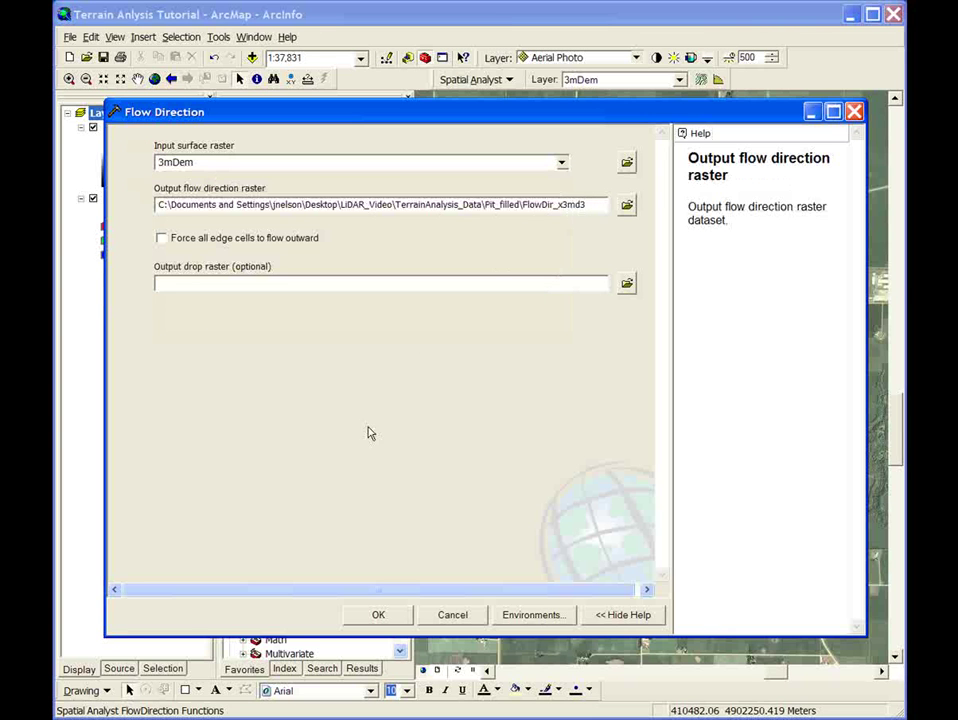
{"action": "left_click", "coordinate": [376, 615]}
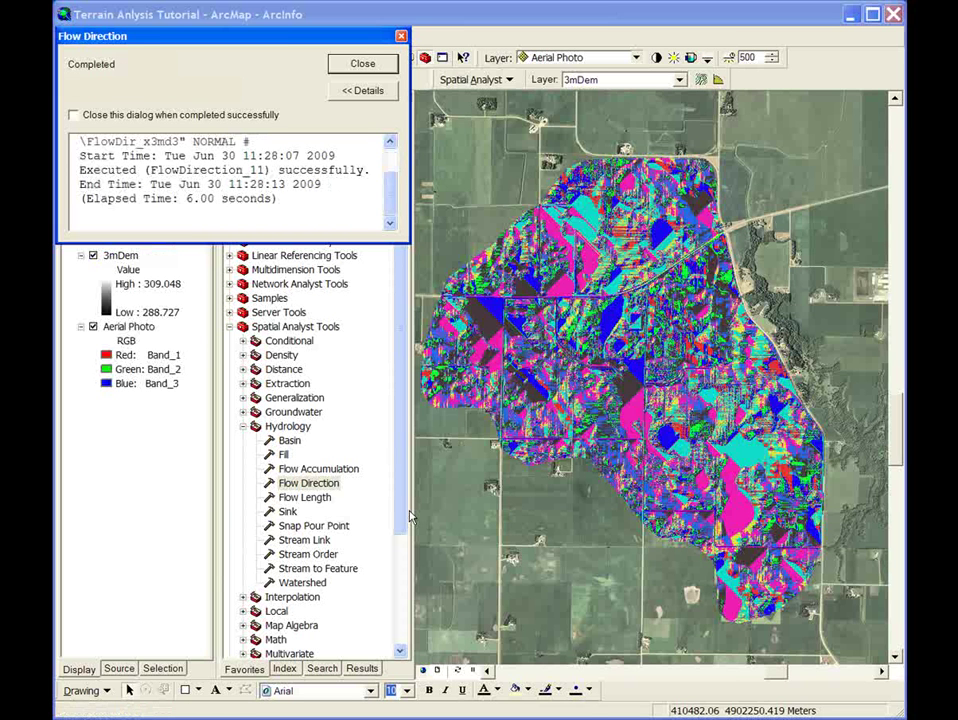
- Run Flow Accumulation with FlowDir_x3md3 as input to produce FlowAcc_flow3
{"action": "left_click", "coordinate": [383, 65]}
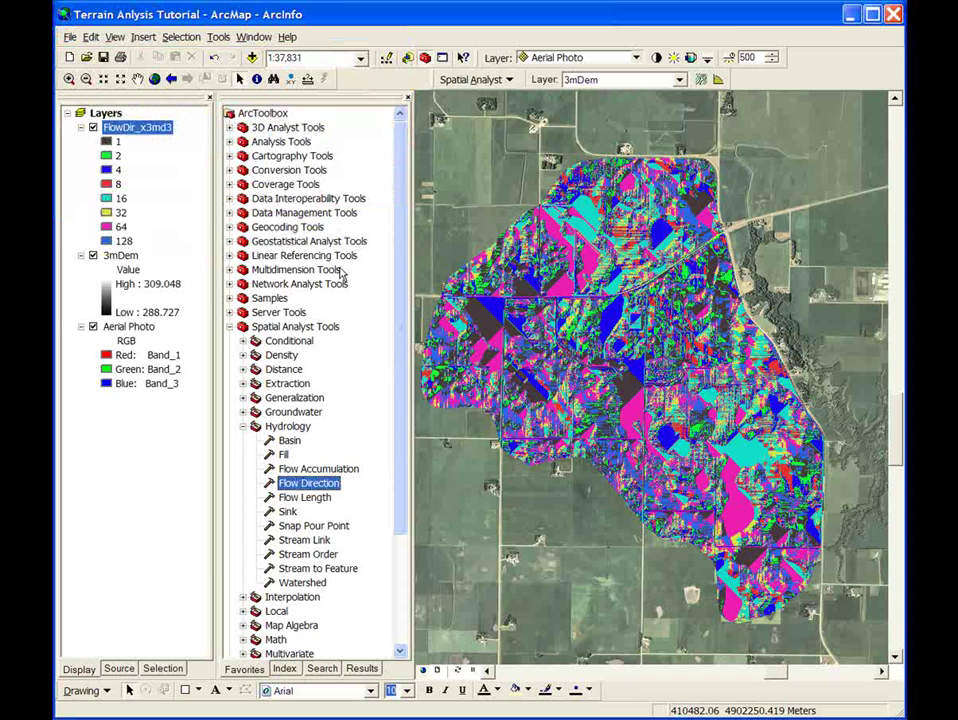
{"action": "double_click", "coordinate": [324, 469]}
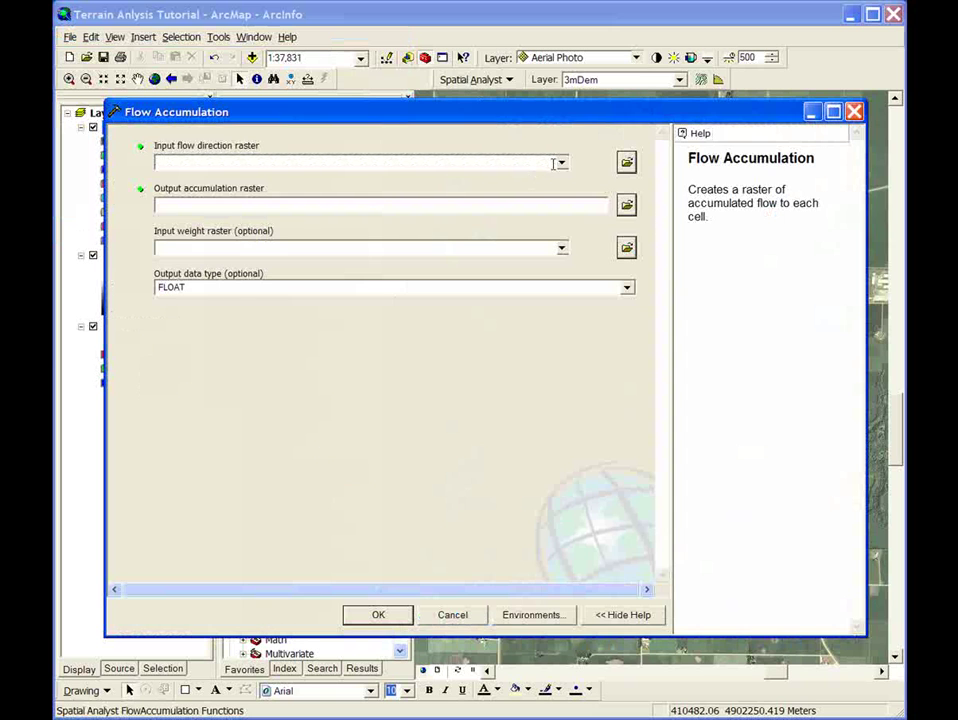
{"action": "left_click", "coordinate": [562, 164]}
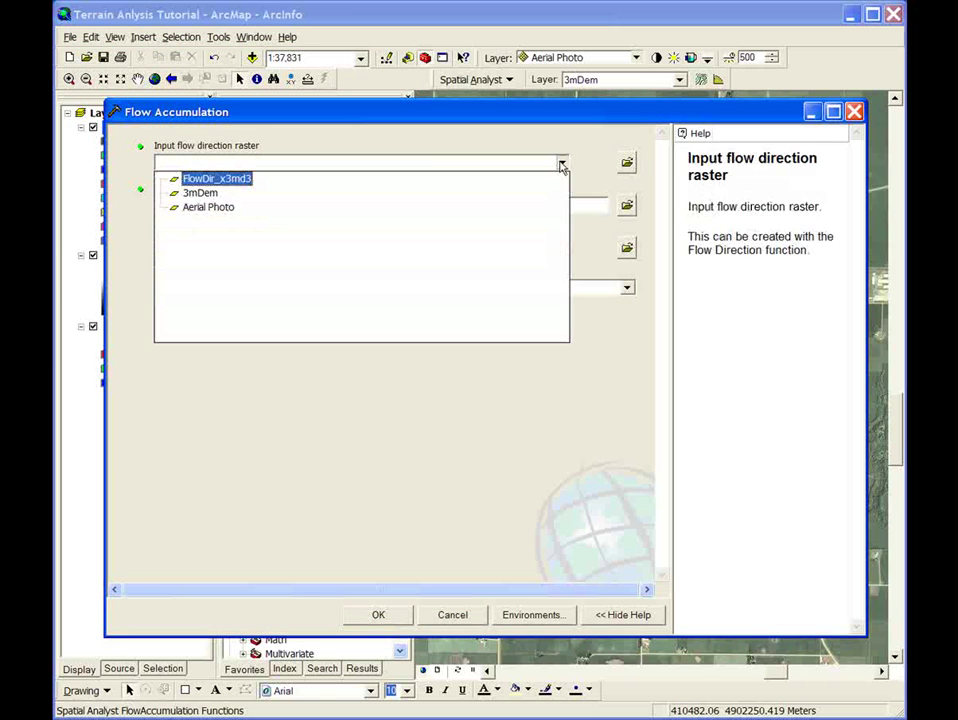
{"action": "left_click", "coordinate": [216, 183]}
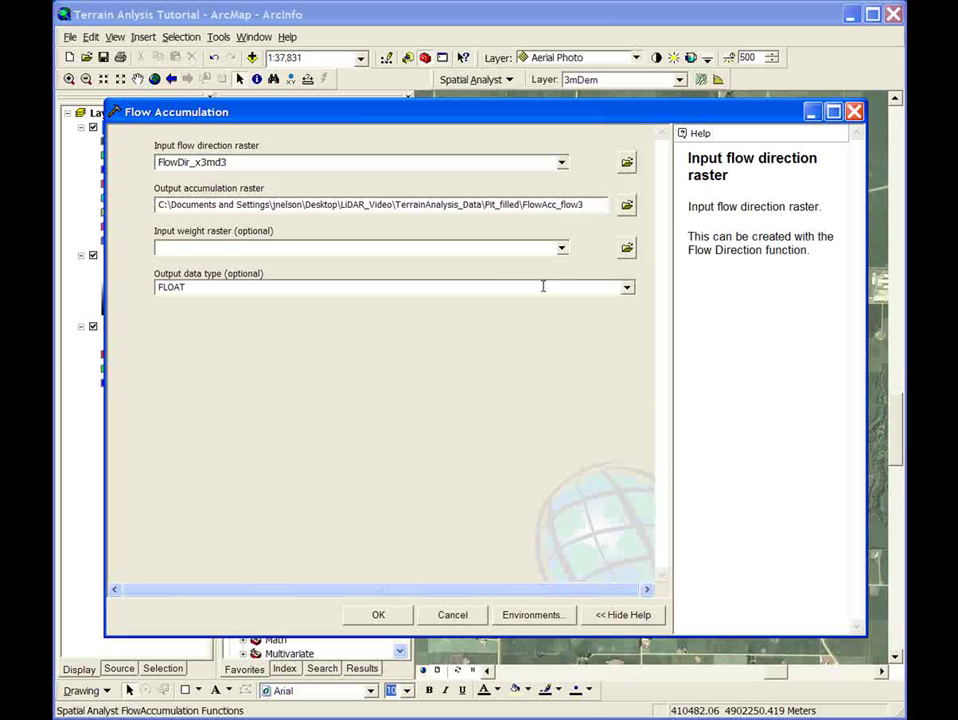
{"action": "left_click", "coordinate": [377, 617]}
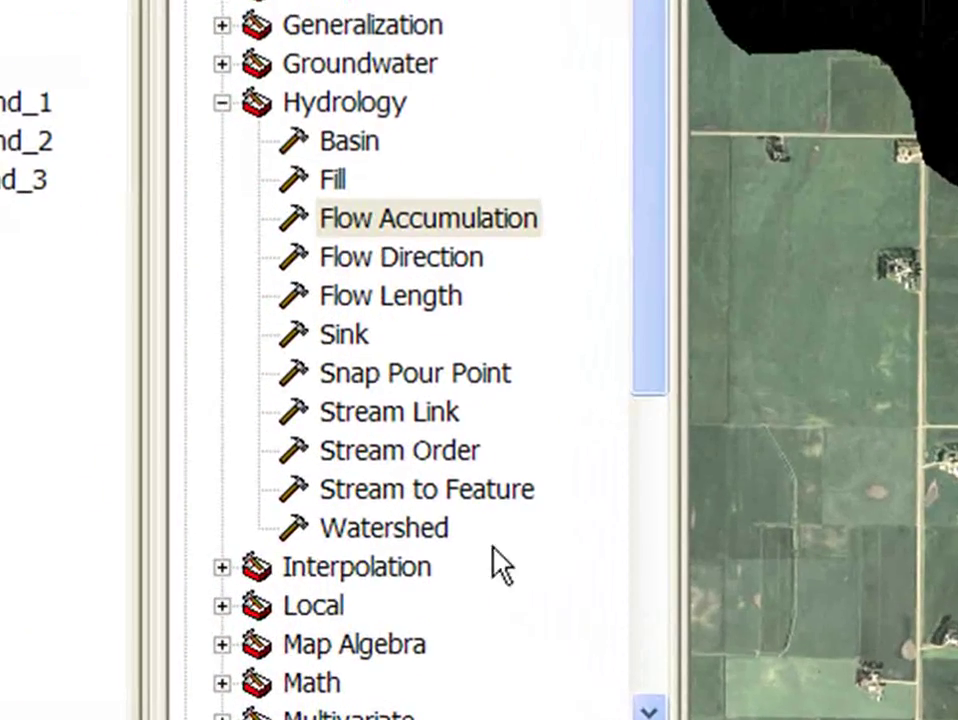
- Run Surface > Slope on 3mDem with PERCENT_RISE measurement, creating Slope_x3mdem4
{"action": "left_click", "coordinate": [222, 103]}
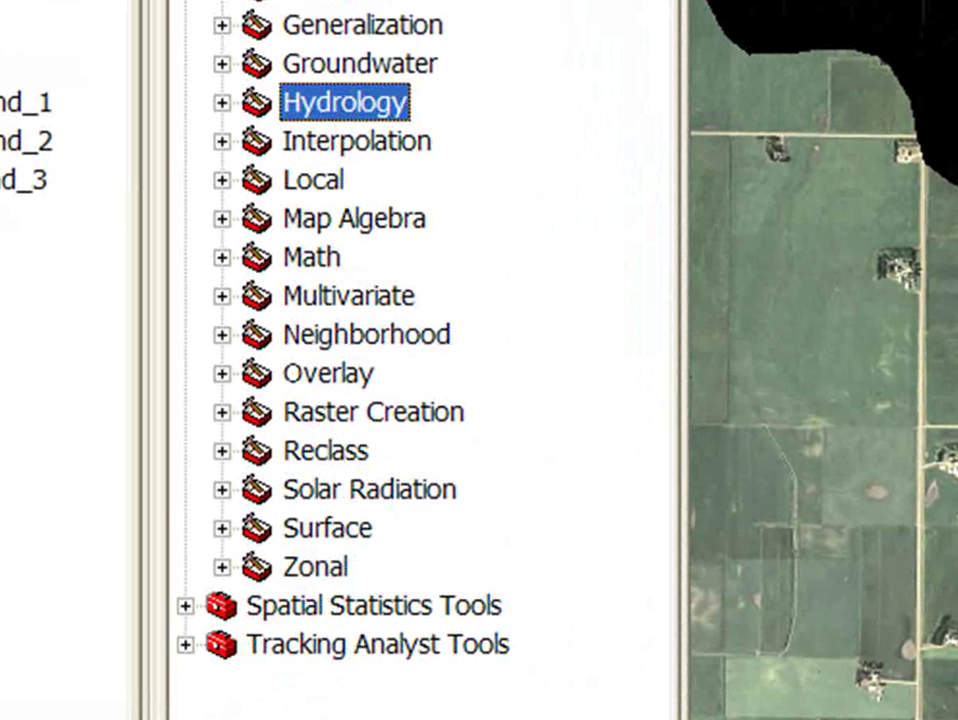
{"action": "left_click", "coordinate": [219, 529]}
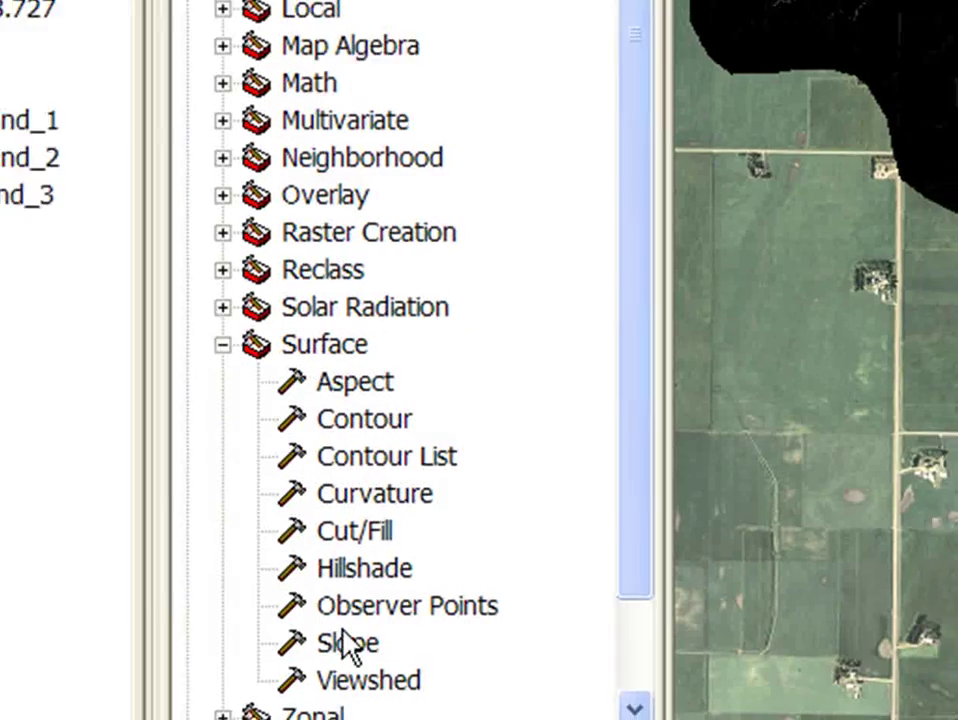
{"action": "double_click", "coordinate": [345, 641]}
{"action": "left_click", "coordinate": [561, 162]}
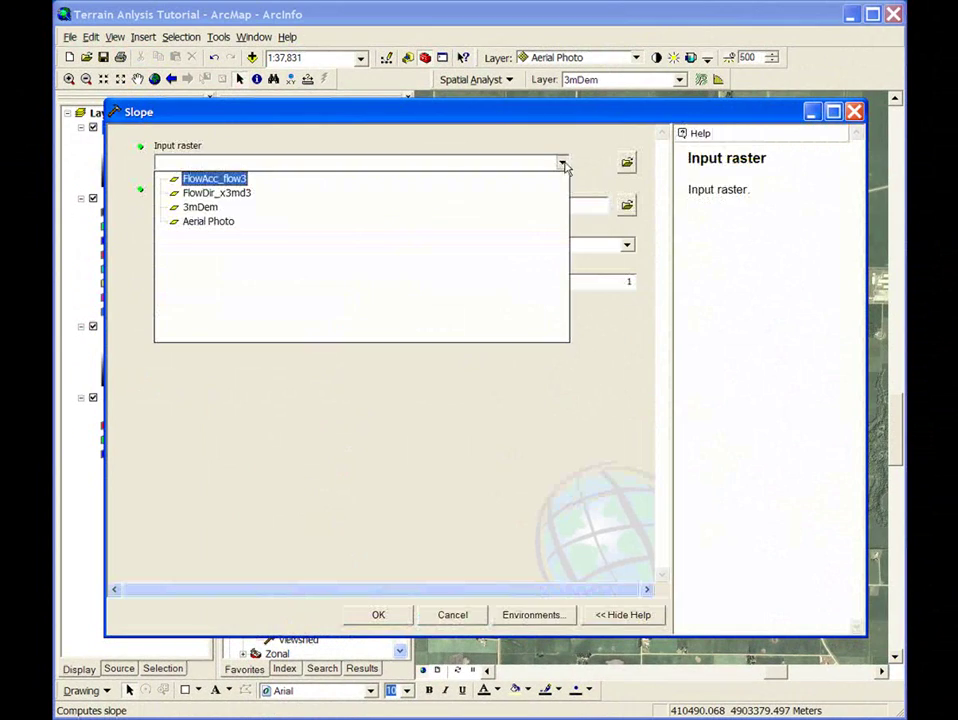
{"action": "left_click", "coordinate": [203, 207]}
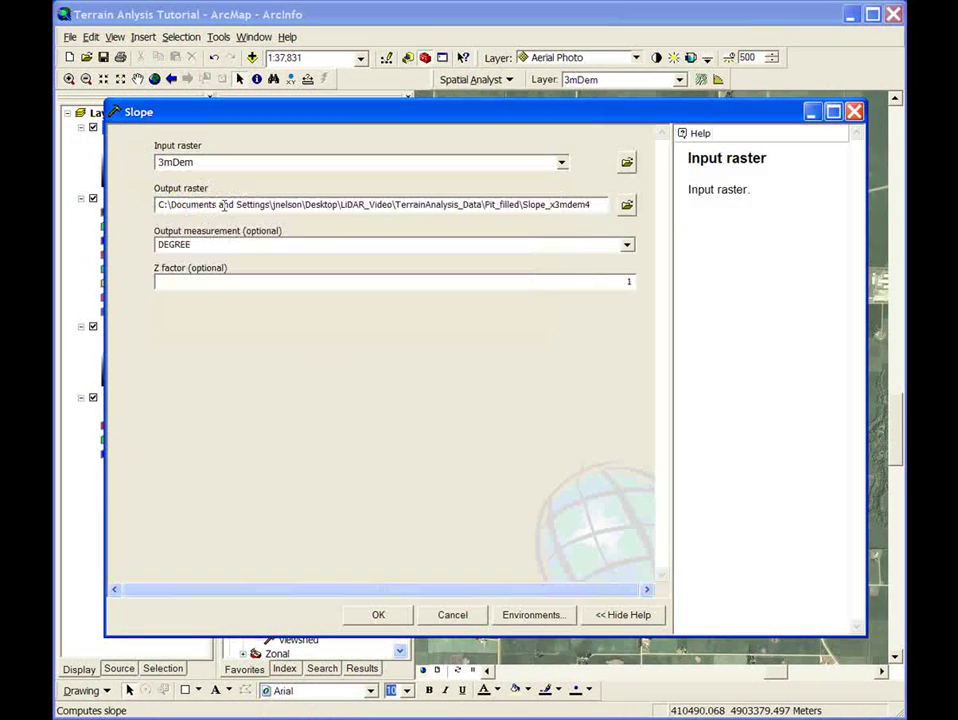
{"action": "left_click", "coordinate": [620, 246]}
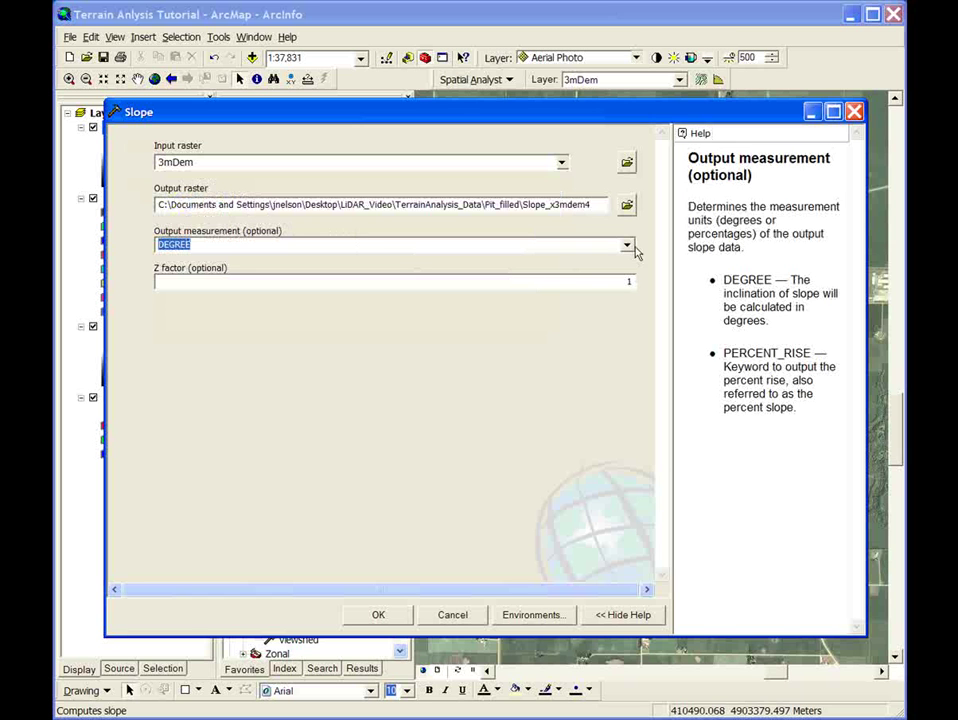
{"action": "left_click", "coordinate": [627, 245]}
{"action": "left_click", "coordinate": [320, 272]}
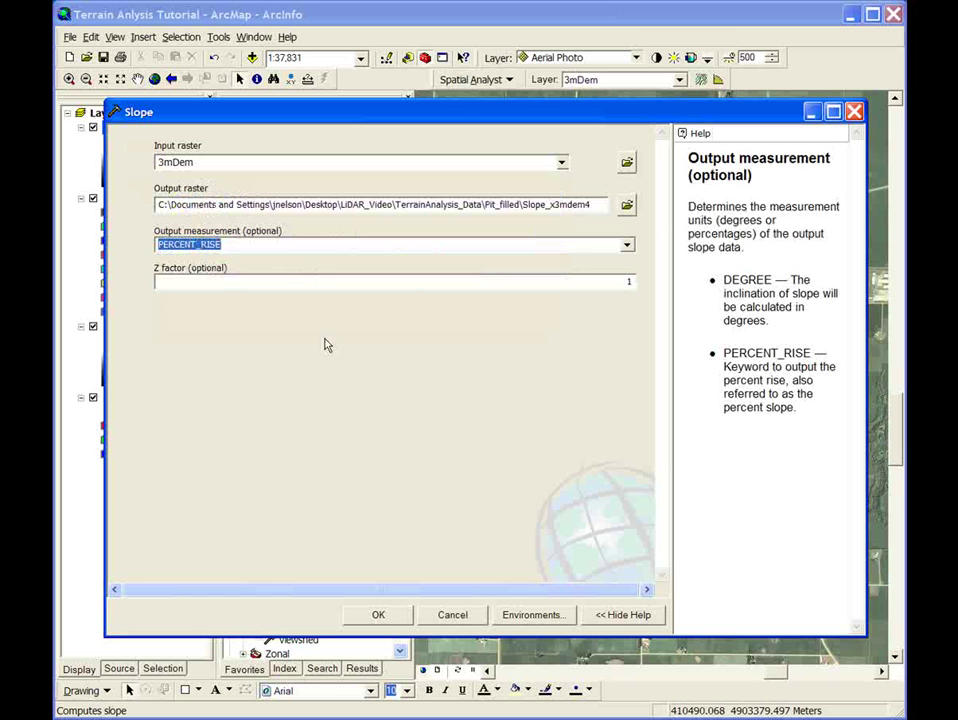
{"action": "left_click", "coordinate": [379, 615]}
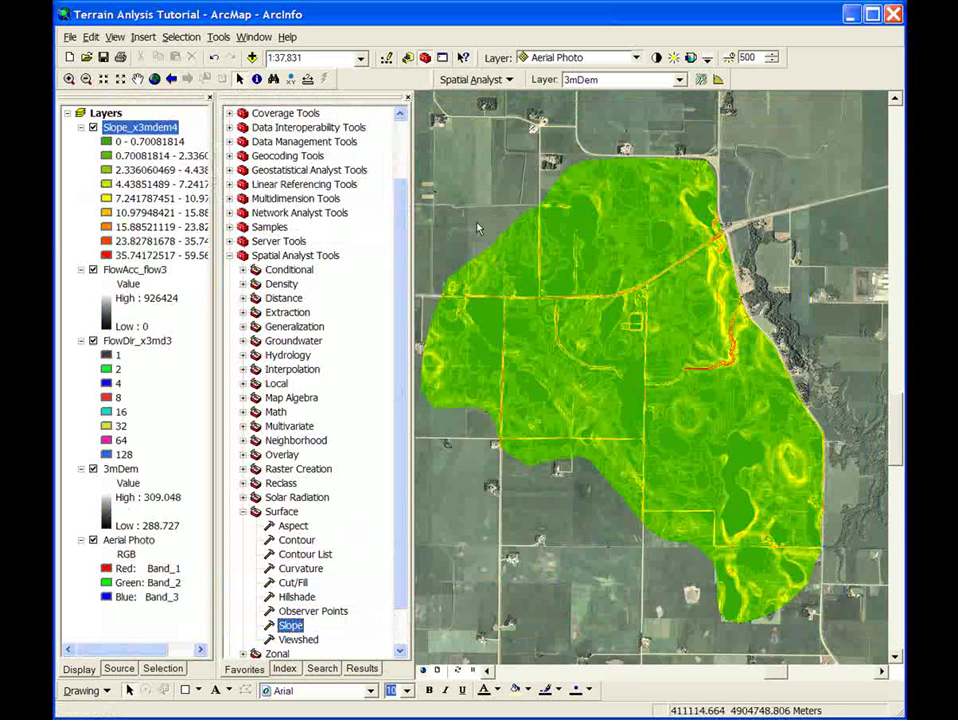
- Evaluate [Slope_x3mdem4] / 100 in the Raster Calculator to get decimal slope values
{"action": "left_click", "coordinate": [497, 81]}
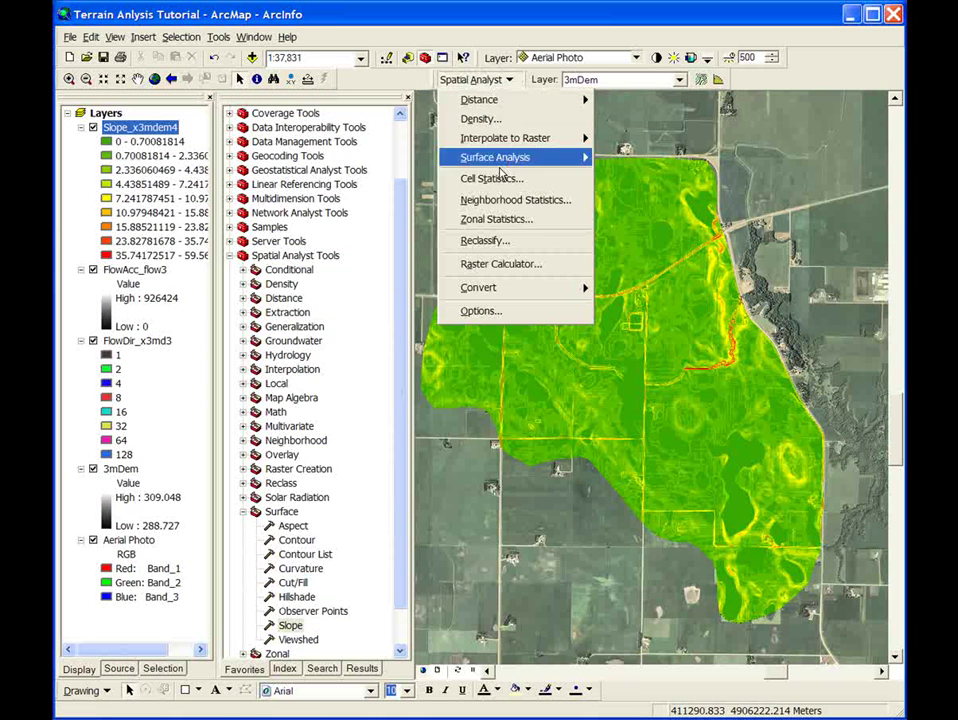
{"action": "left_click", "coordinate": [497, 263]}
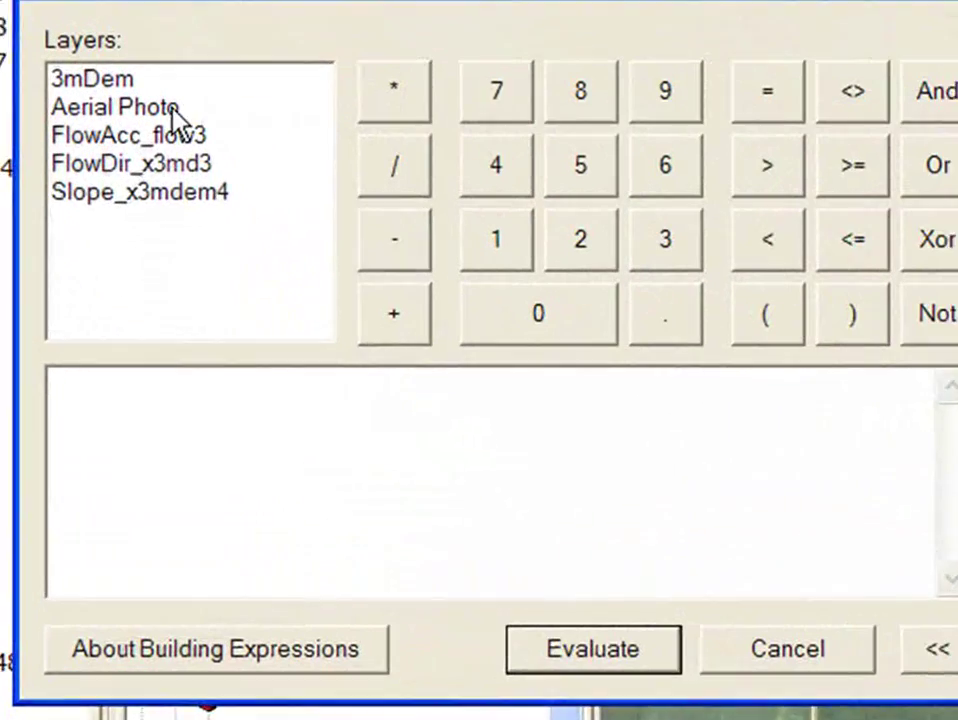
{"action": "double_click", "coordinate": [150, 196]}
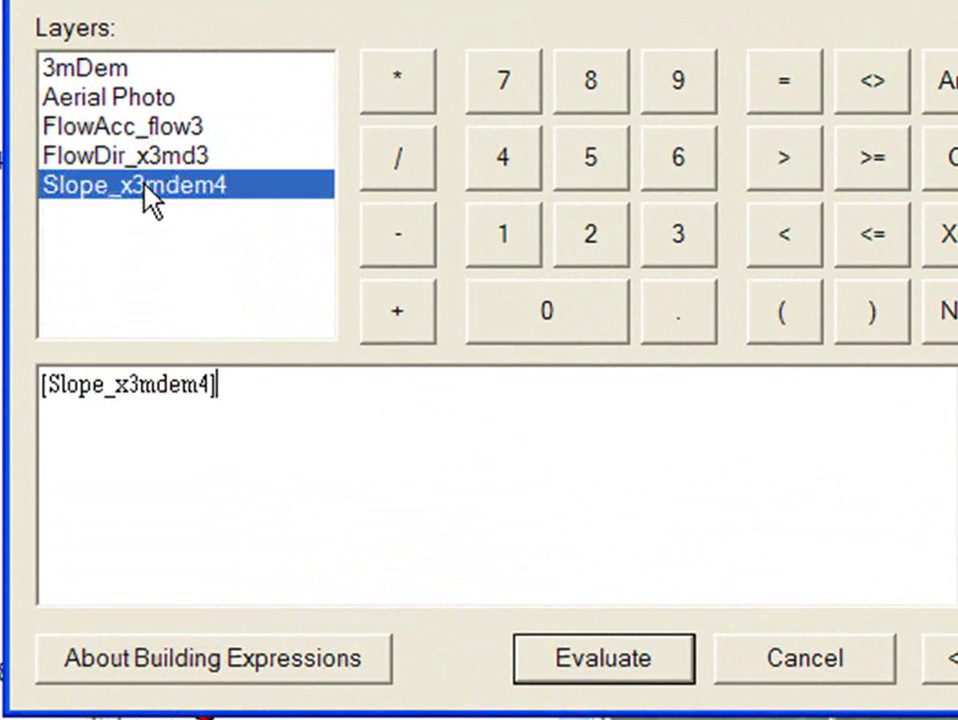
{"action": "left_click", "coordinate": [398, 170]}
{"action": "left_click", "coordinate": [495, 238]}
{"action": "left_click", "coordinate": [540, 308]}
{"action": "left_click", "coordinate": [540, 308]}
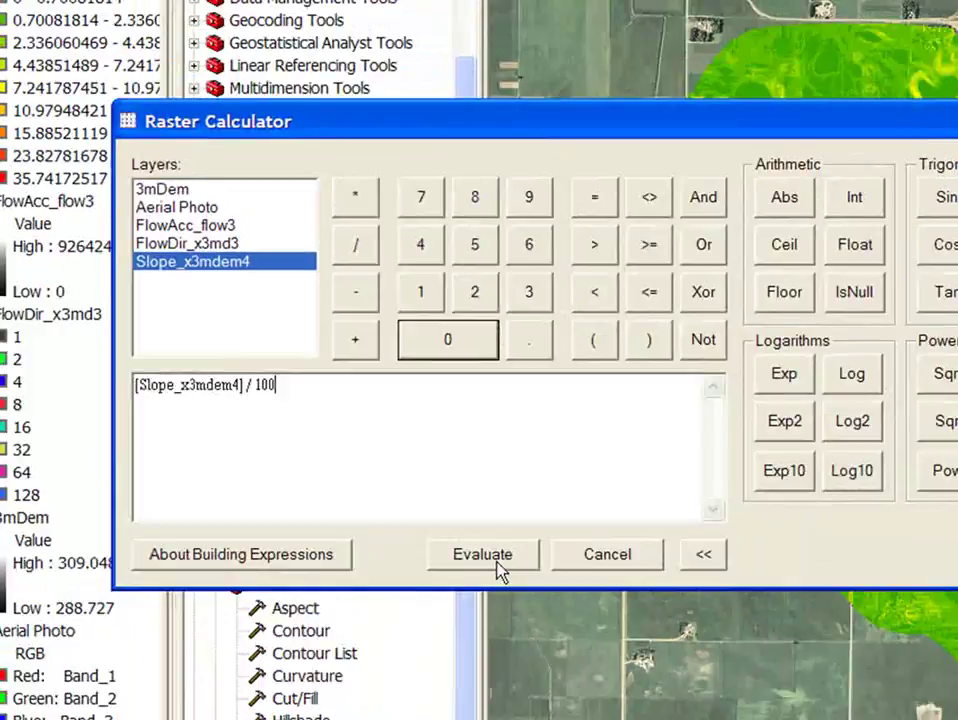
{"action": "left_click", "coordinate": [630, 665]}
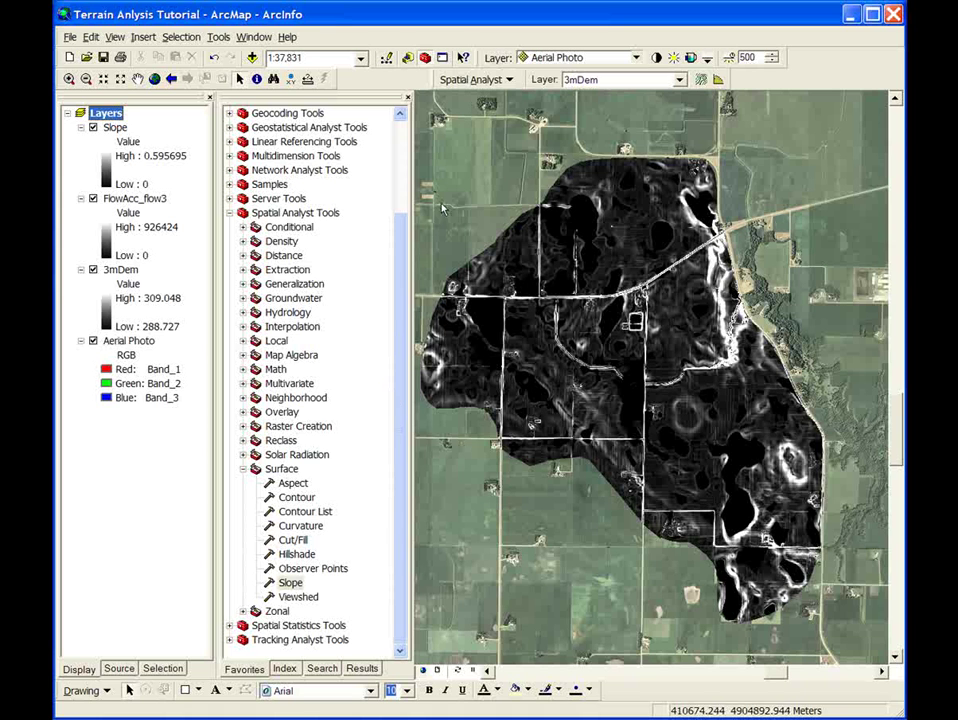
- Start a Reclassify with FlowAcc_flow3 as the input raster instead of 3mDem
{"action": "left_click", "coordinate": [508, 84]}
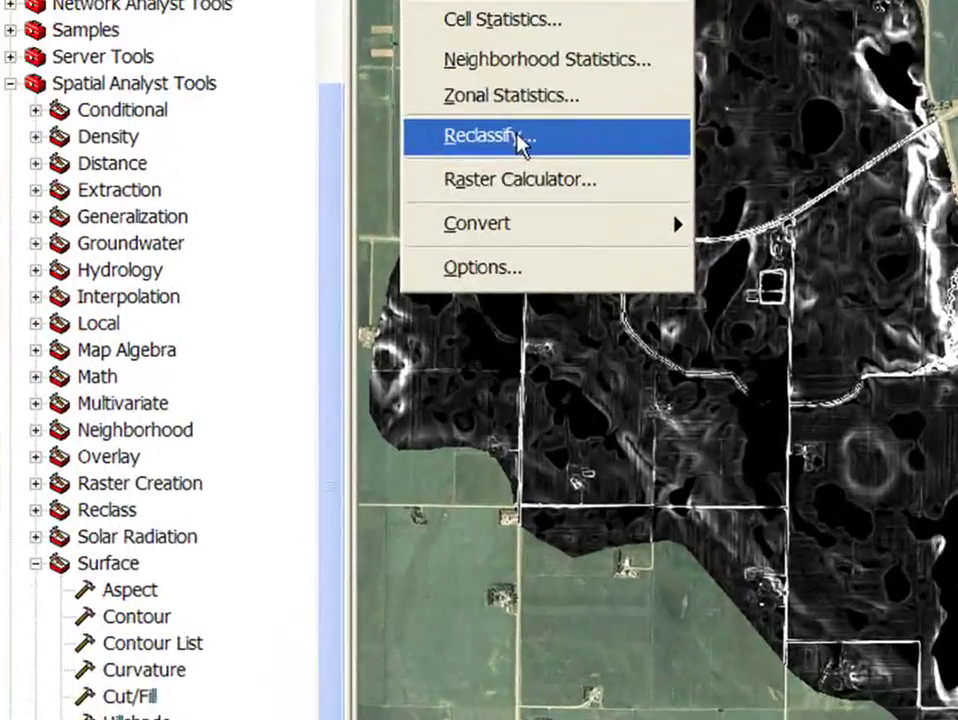
{"action": "left_click", "coordinate": [502, 242]}
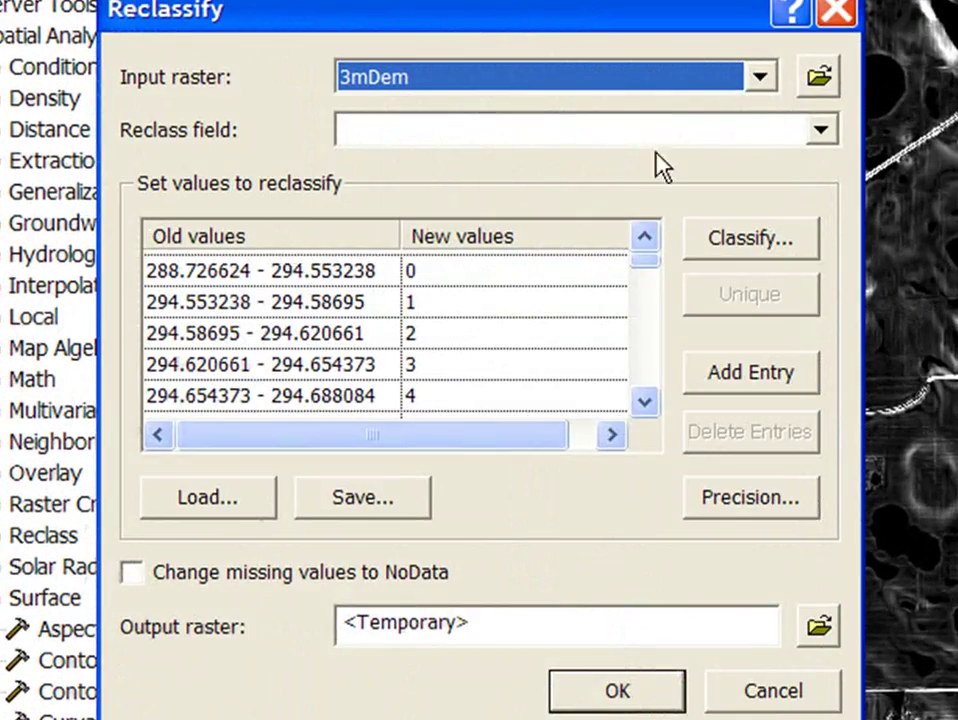
{"action": "left_click", "coordinate": [760, 77]}
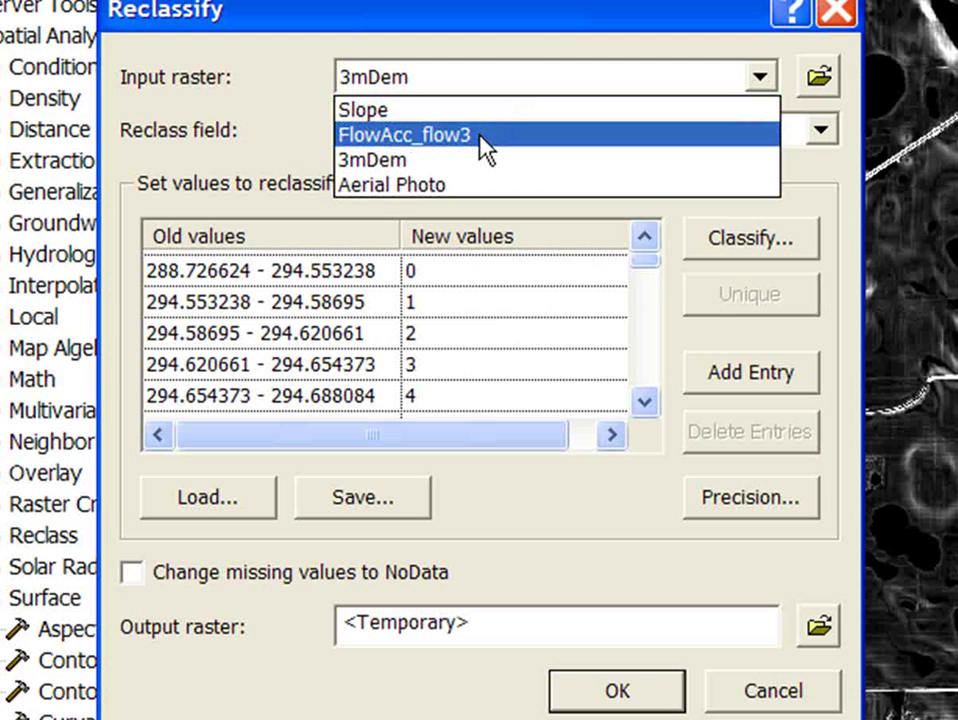
{"action": "left_click", "coordinate": [486, 142]}
- Delete the existing reclass ranges, set NoData's new value to 0, and run it
{"action": "left_click", "coordinate": [349, 266]}
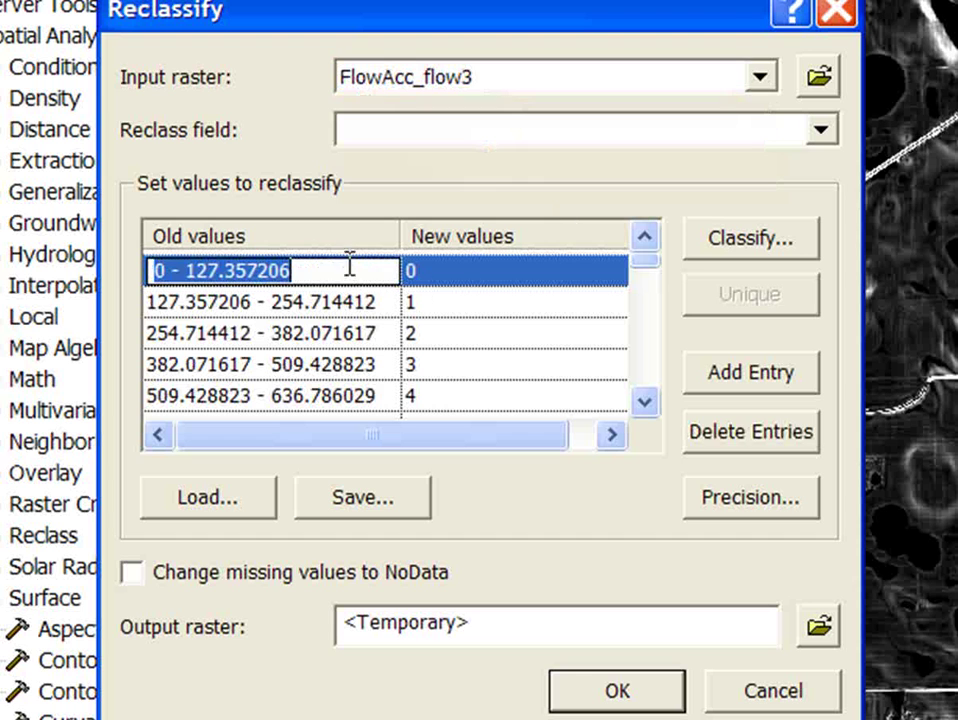
{"action": "left_click_drag", "start_coordinate": [652, 264], "coordinate": [643, 398]}
{"action": "left_click", "coordinate": [436, 366], "text": "shift"}
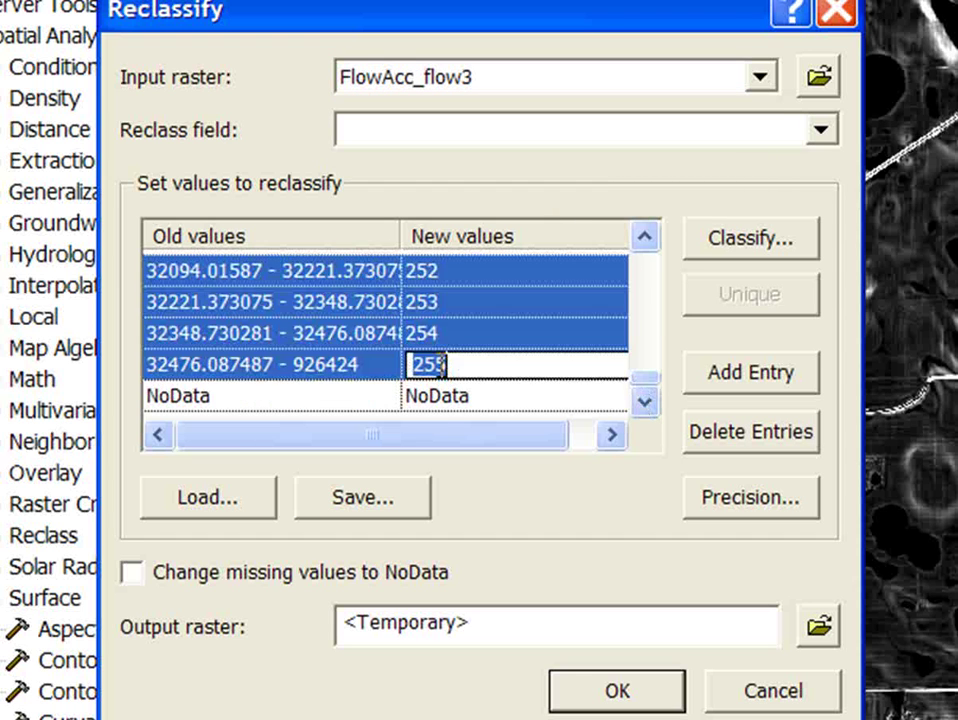
{"action": "left_click", "coordinate": [752, 428]}
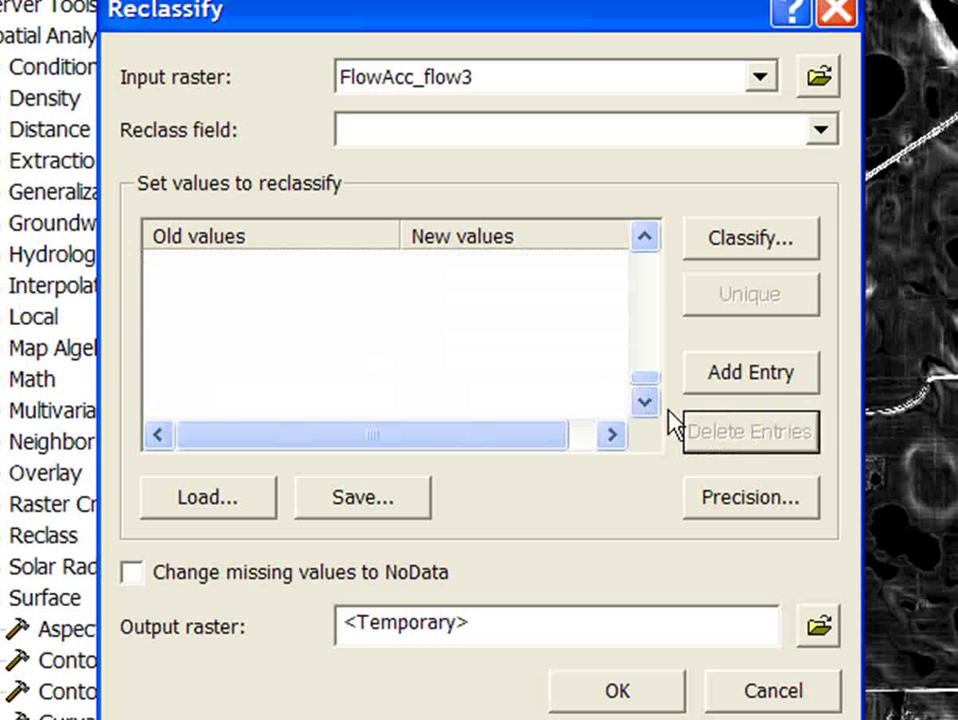
{"action": "left_click", "coordinate": [471, 278]}
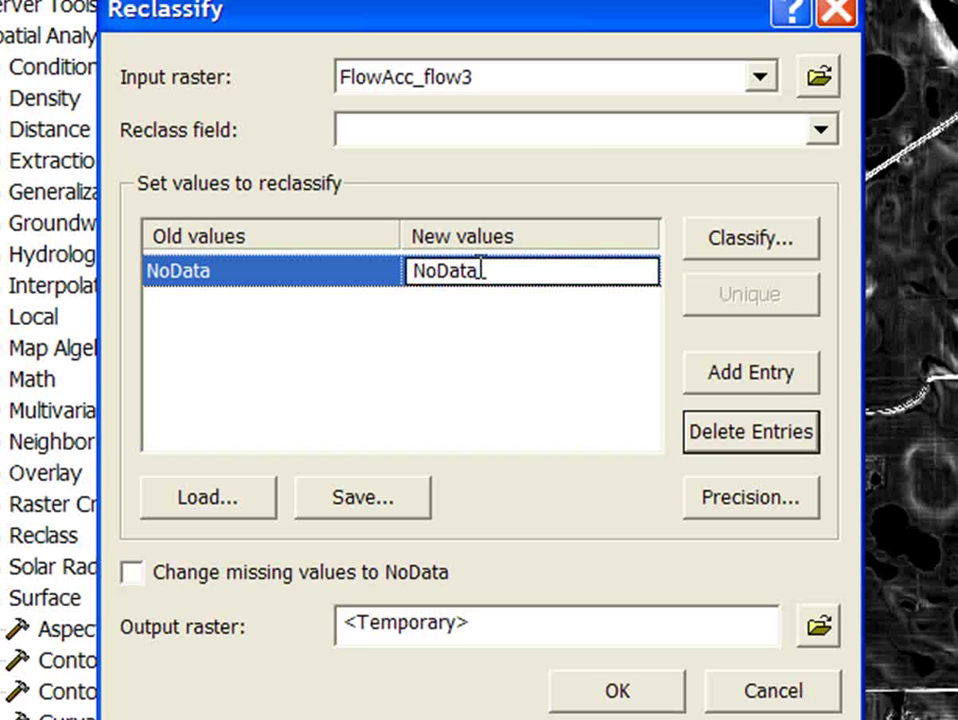
{"action": "left_click_drag", "start_coordinate": [475, 268], "coordinate": [391, 252]}
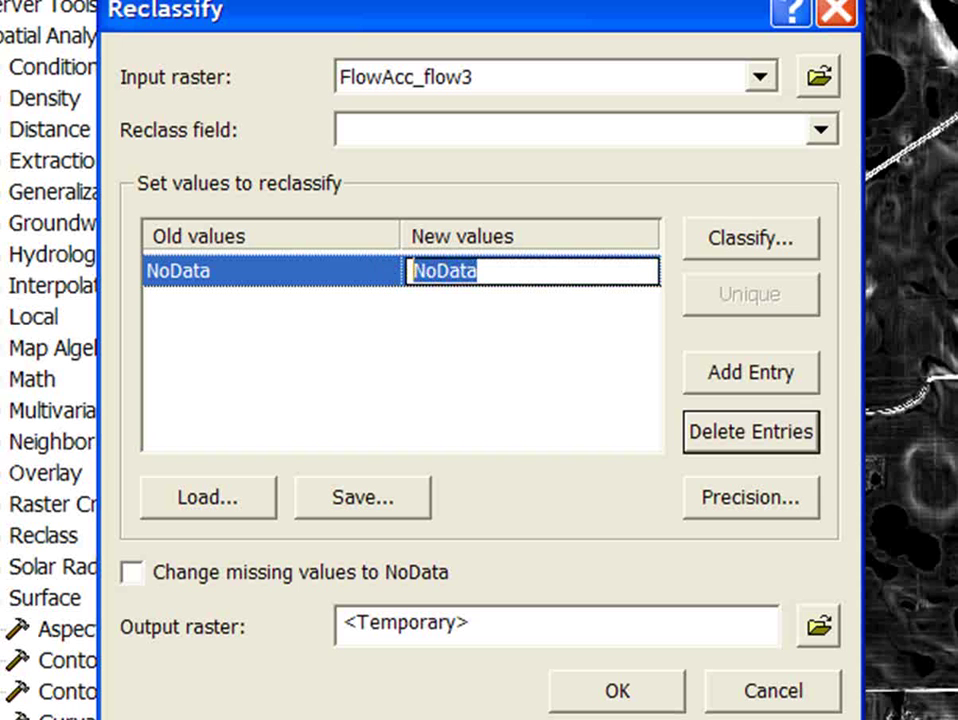
{"action": "type", "text": "0"}
{"action": "left_click", "coordinate": [617, 692]}
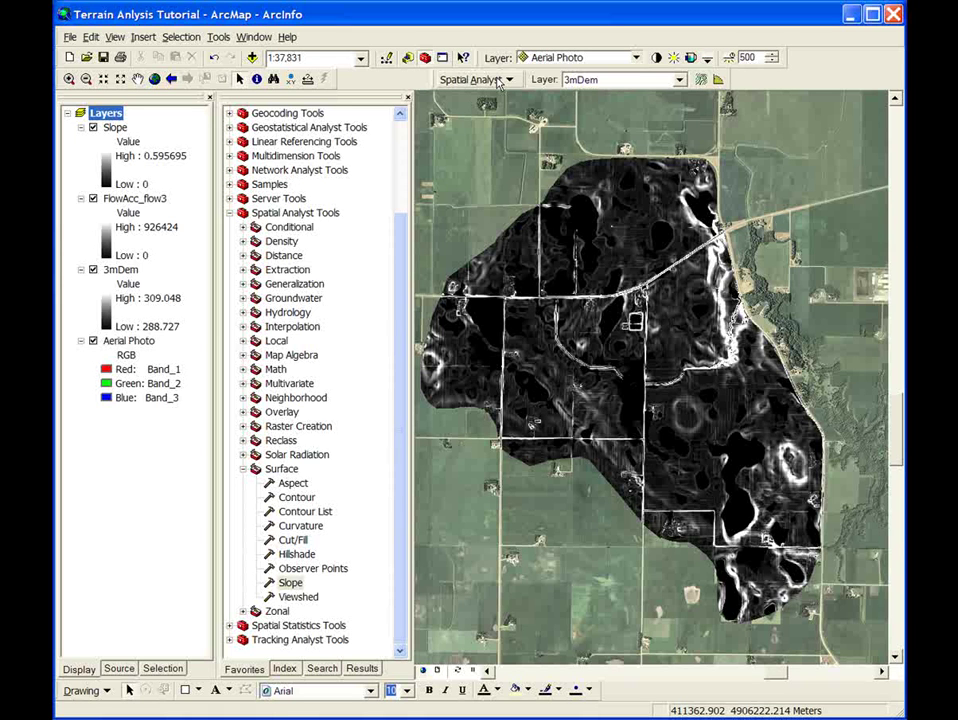
- In the Raster Calculator, enter the first term ([FlowAcc_flow3] + .001)
{"action": "left_click", "coordinate": [500, 82]}
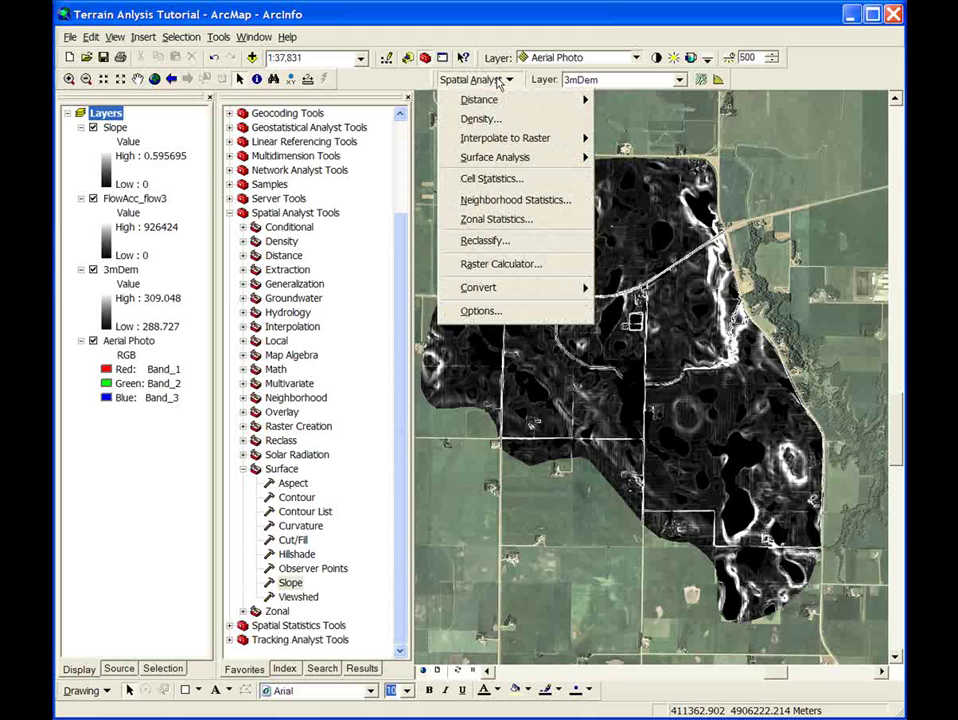
{"action": "left_click", "coordinate": [508, 264]}
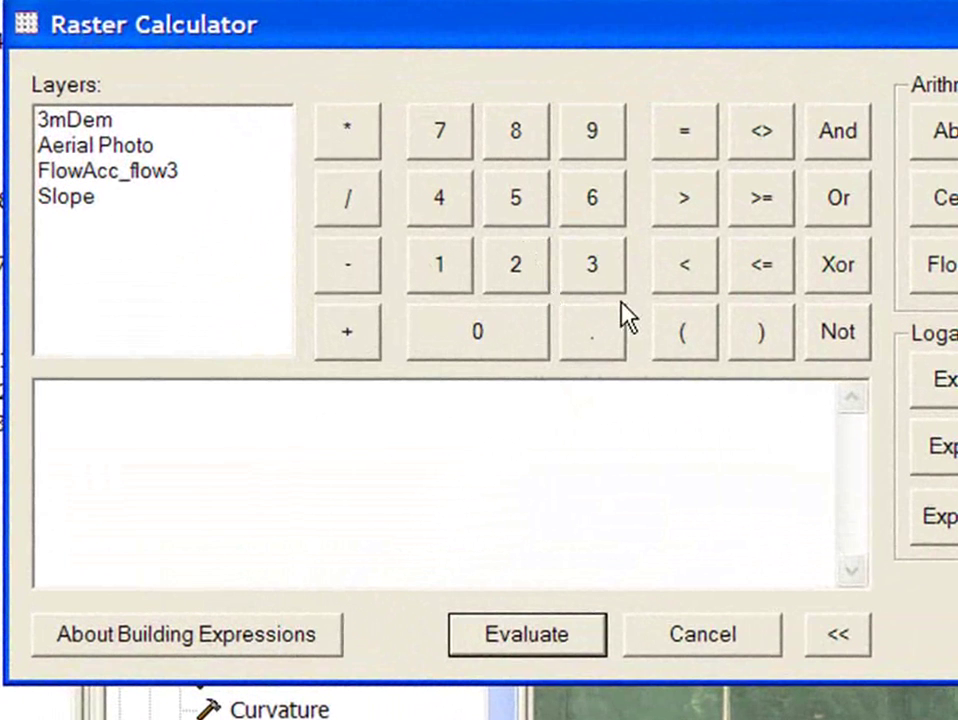
{"action": "left_click", "coordinate": [605, 349]}
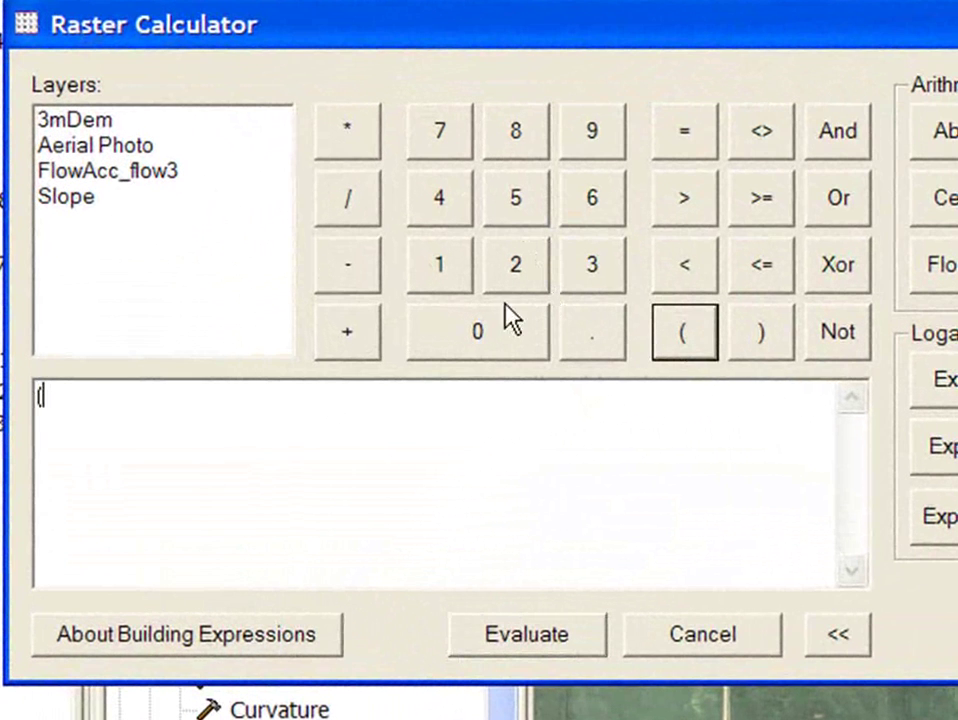
{"action": "double_click", "coordinate": [118, 173]}
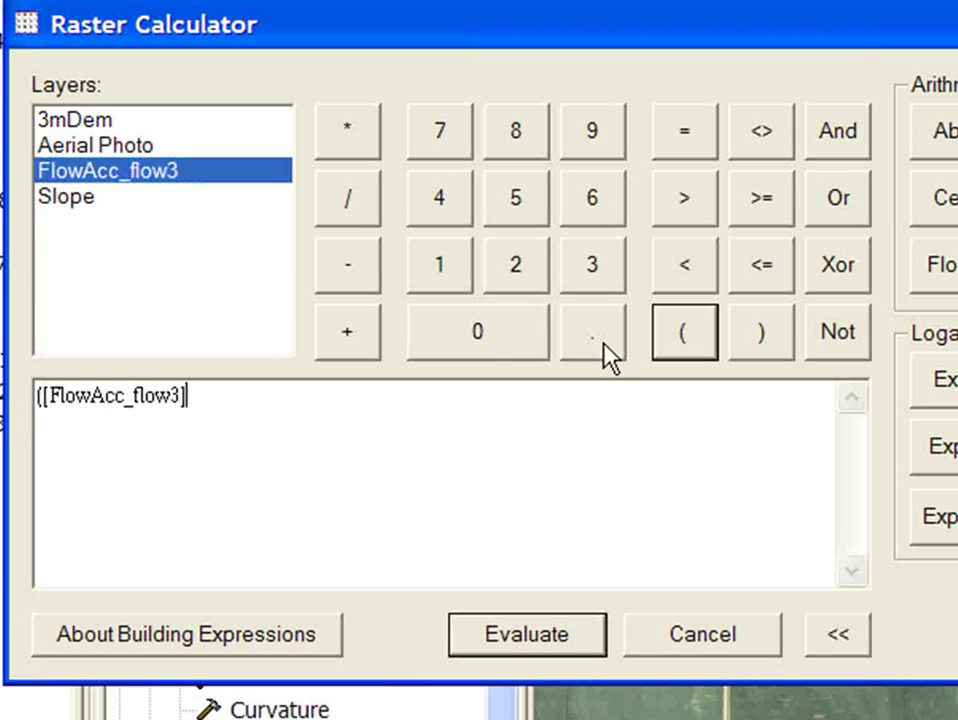
{"action": "left_click", "coordinate": [352, 323]}
{"action": "left_click", "coordinate": [574, 337]}
{"action": "left_click", "coordinate": [517, 349]}
{"action": "left_click", "coordinate": [517, 349]}
{"action": "left_click", "coordinate": [455, 282]}
{"action": "left_click", "coordinate": [766, 340]}
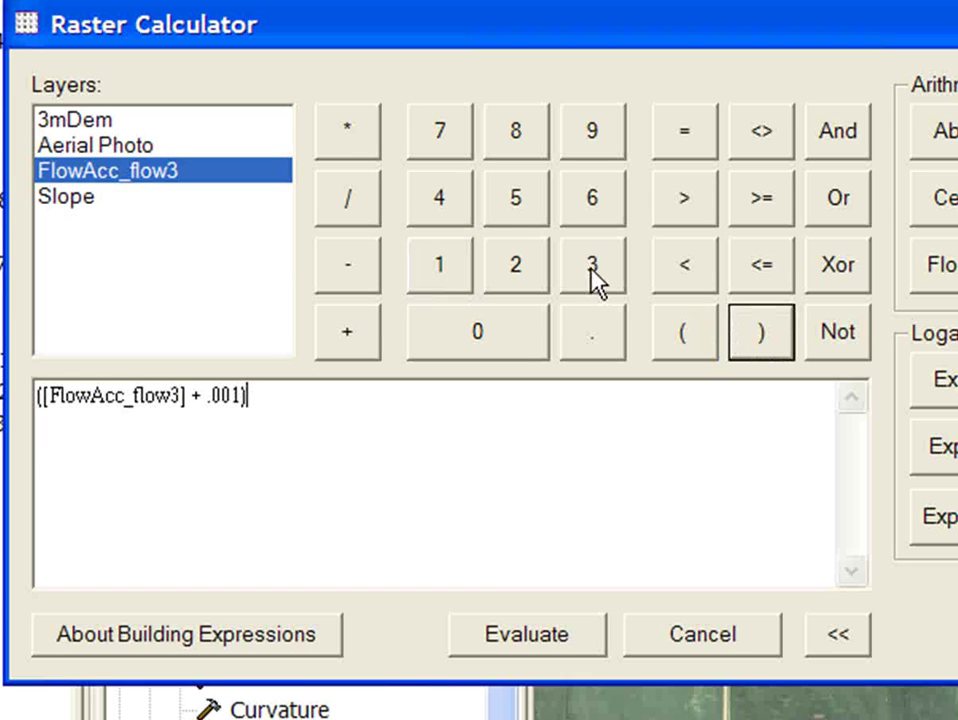
- Multiply it by ([Slope] + .001) and evaluate the expression
{"action": "left_click", "coordinate": [355, 152]}
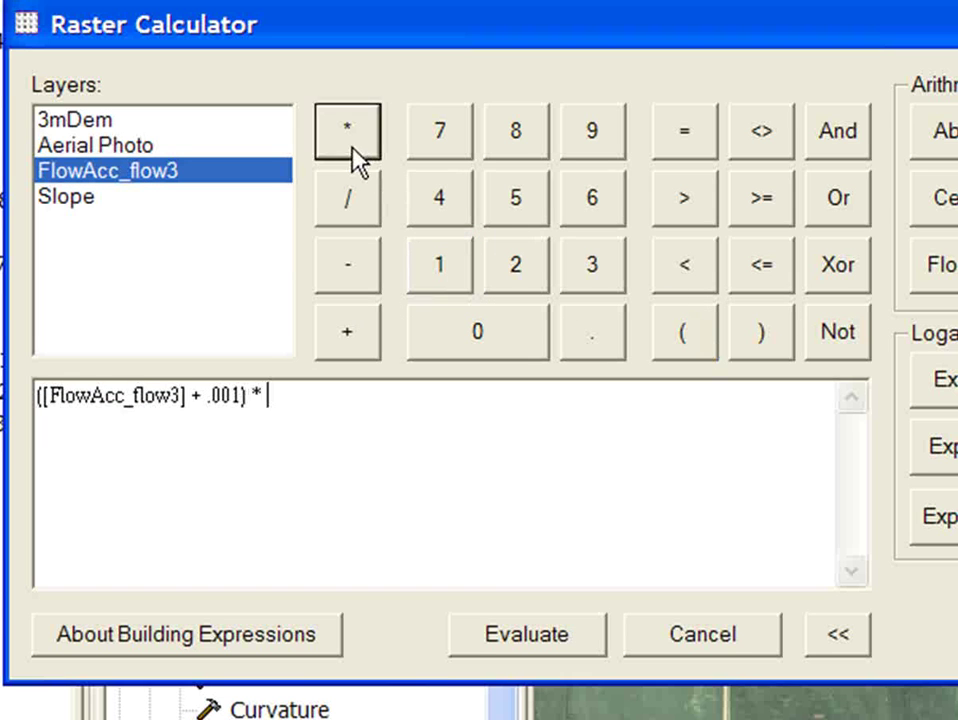
{"action": "left_click", "coordinate": [680, 344]}
{"action": "double_click", "coordinate": [73, 198]}
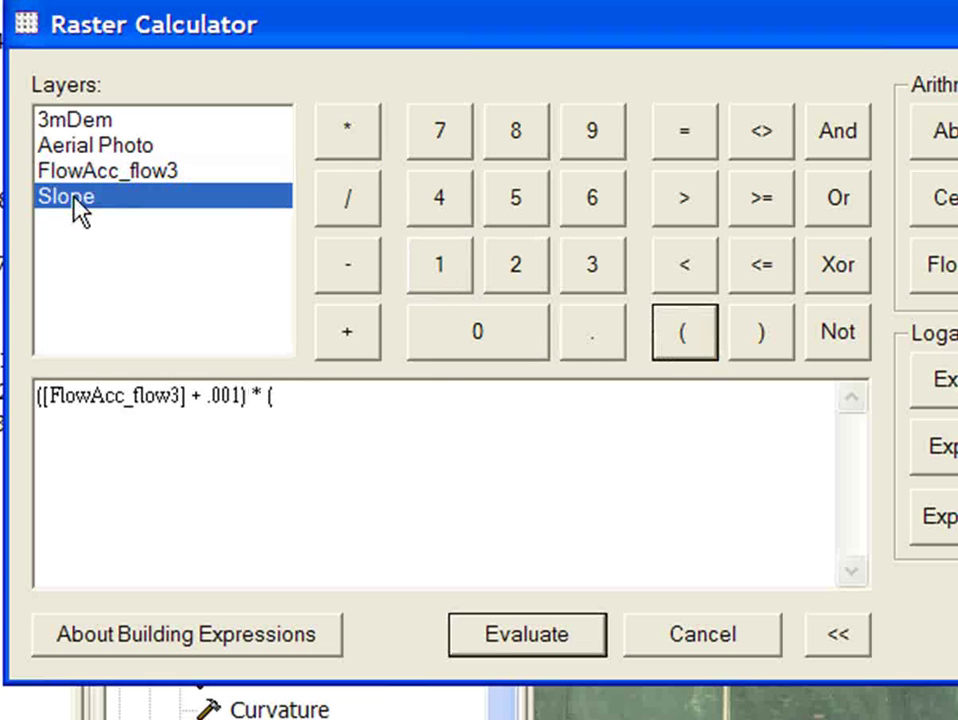
{"action": "left_click", "coordinate": [374, 342]}
{"action": "left_click", "coordinate": [612, 345]}
{"action": "left_click", "coordinate": [507, 336]}
{"action": "left_click", "coordinate": [505, 336]}
{"action": "left_click", "coordinate": [445, 272]}
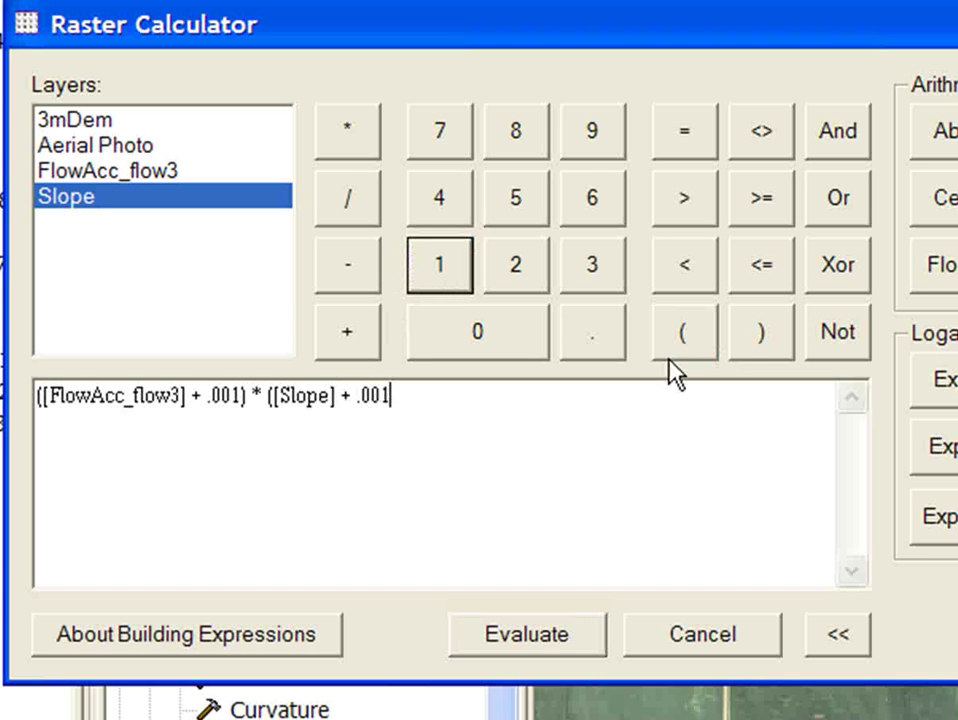
{"action": "left_click", "coordinate": [735, 338]}
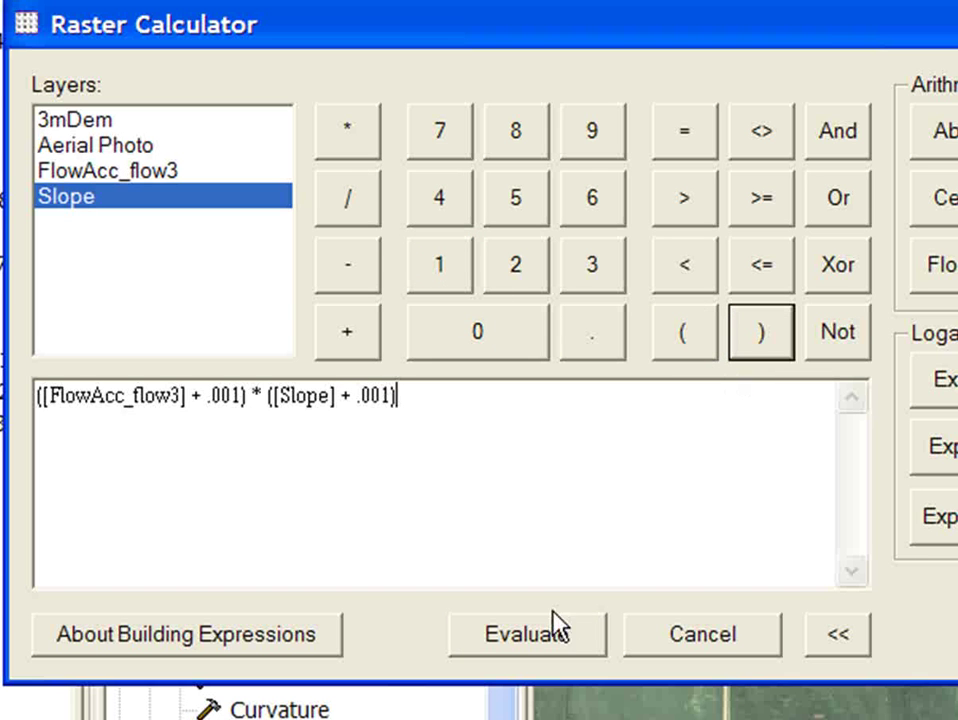
{"action": "left_click", "coordinate": [537, 637]}
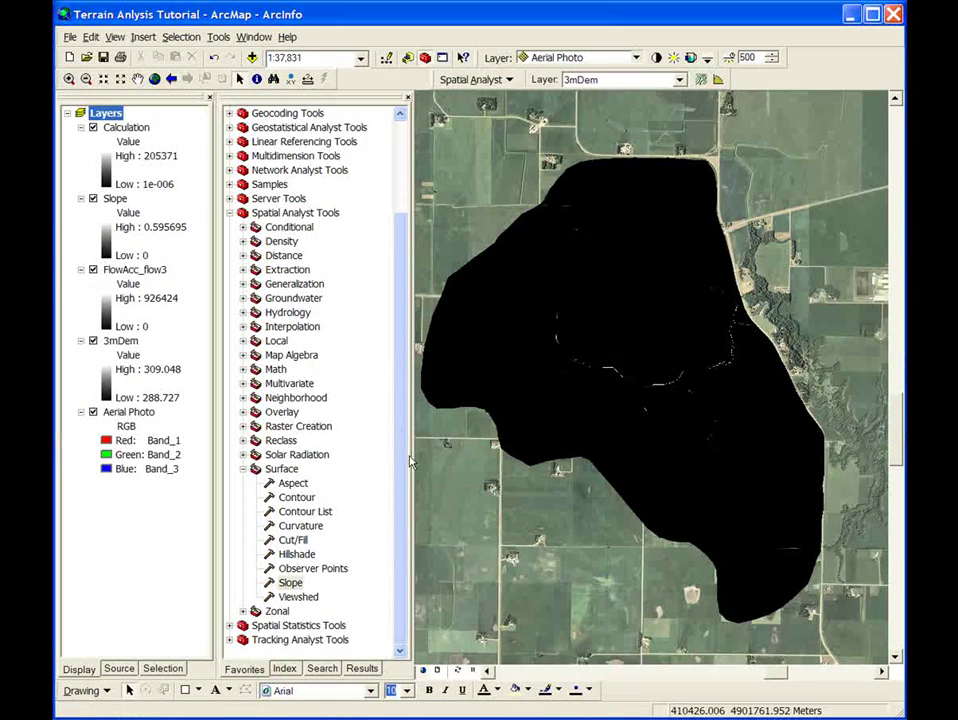
- Evaluate Ln([Calculation]) in the Raster Calculator to create the SPI raster
{"action": "left_click", "coordinate": [509, 82]}
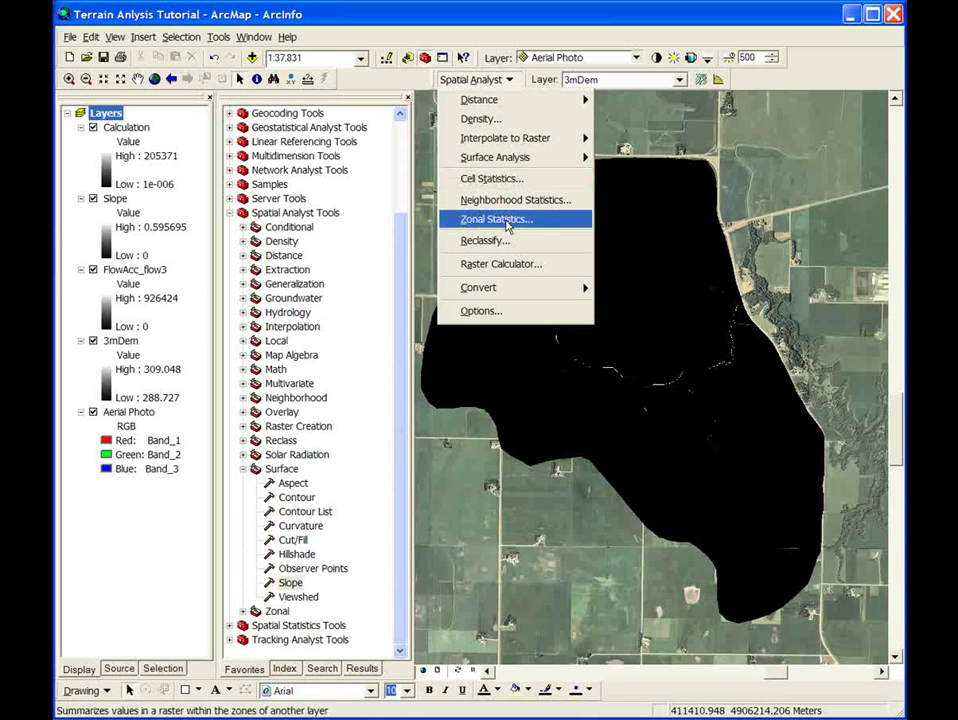
{"action": "left_click", "coordinate": [503, 264]}
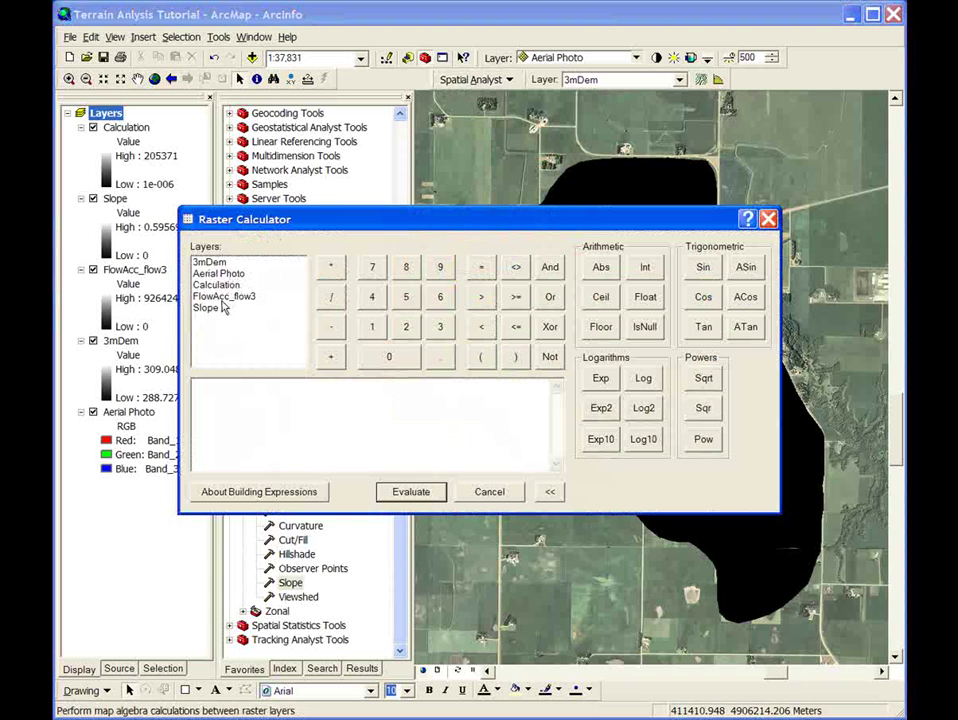
{"action": "left_click", "coordinate": [644, 379]}
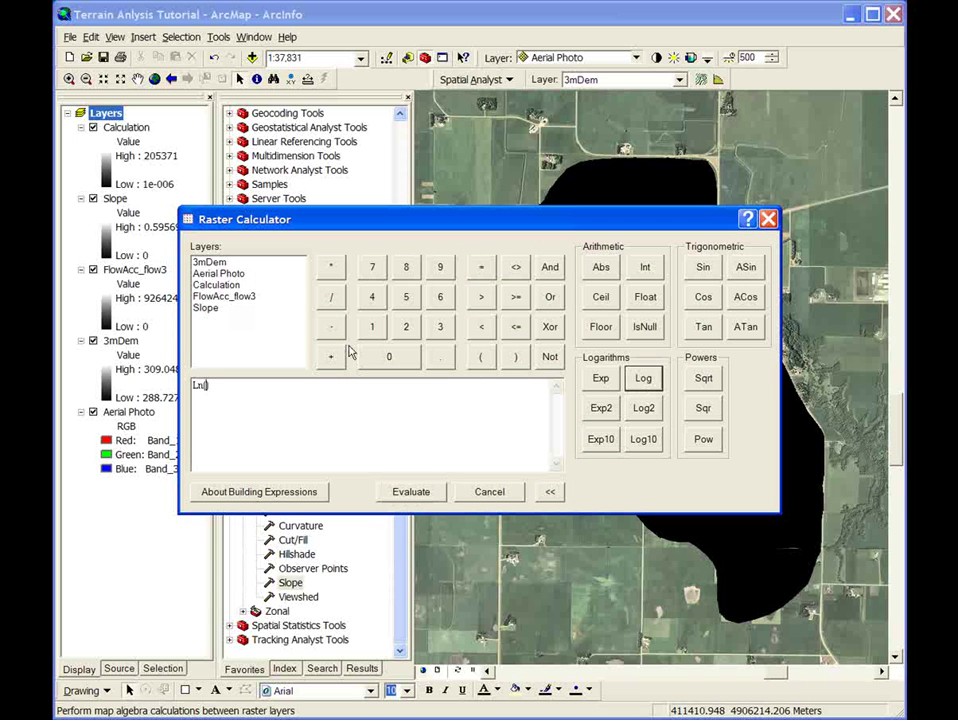
{"action": "double_click", "coordinate": [226, 289]}
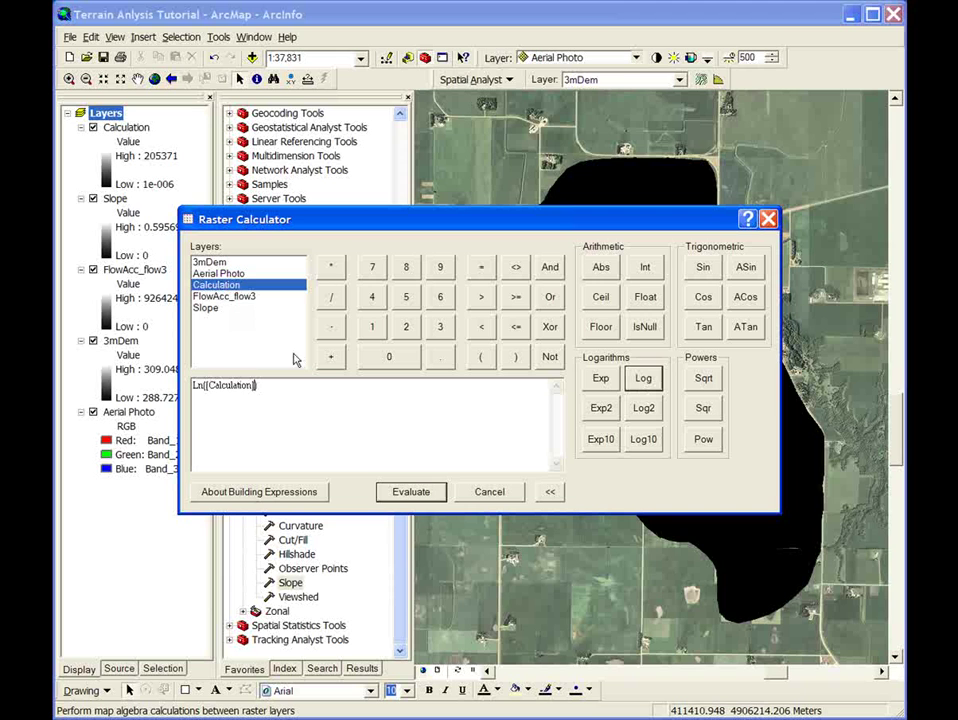
{"action": "left_click", "coordinate": [409, 490]}
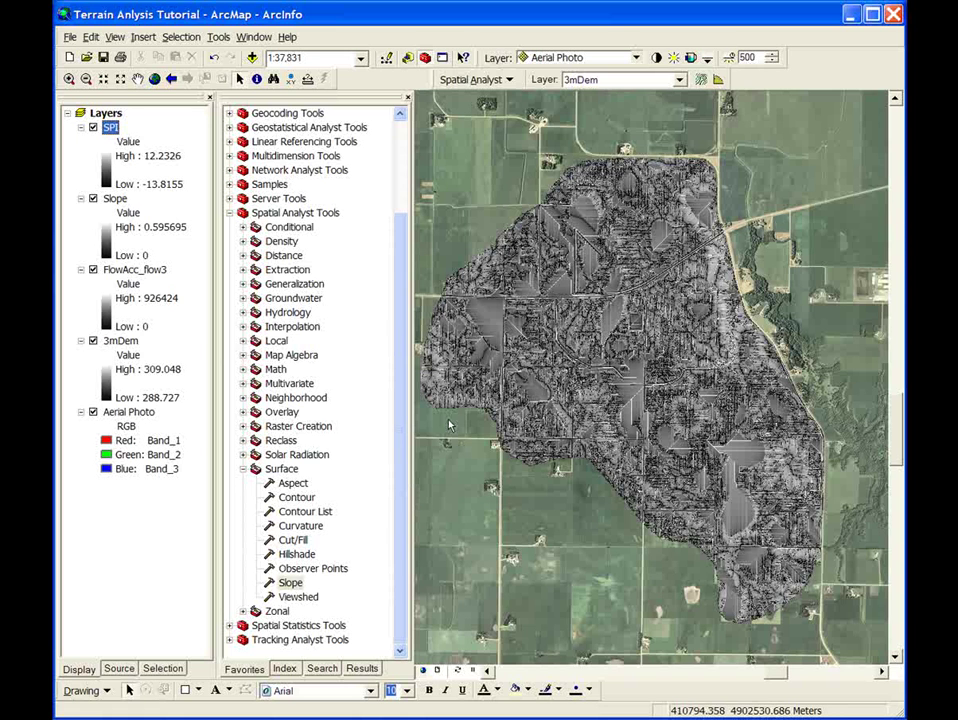
- In the Raster Calculator, begin the expression Ln(([FlowAcc_flow3] + .001)
{"action": "left_click", "coordinate": [503, 81]}
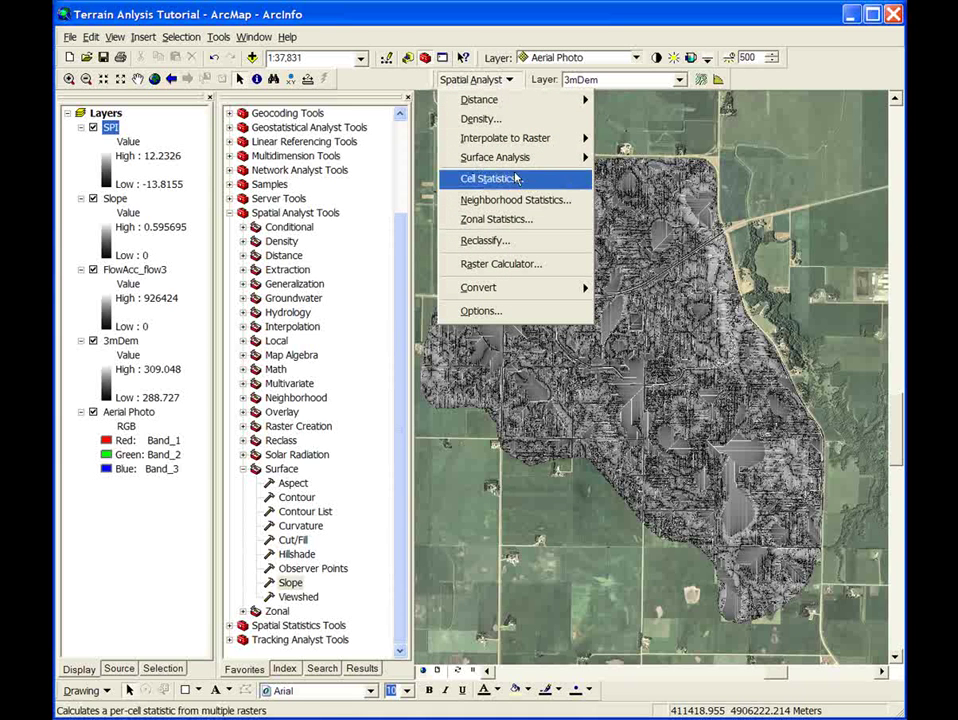
{"action": "left_click", "coordinate": [501, 268]}
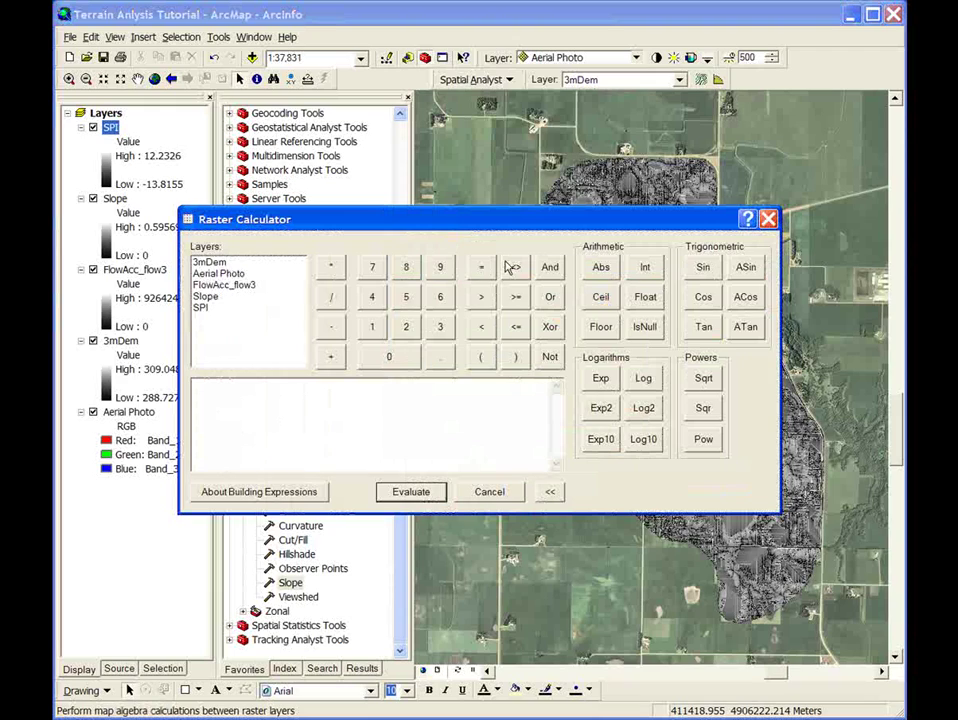
{"action": "left_click", "coordinate": [645, 379]}
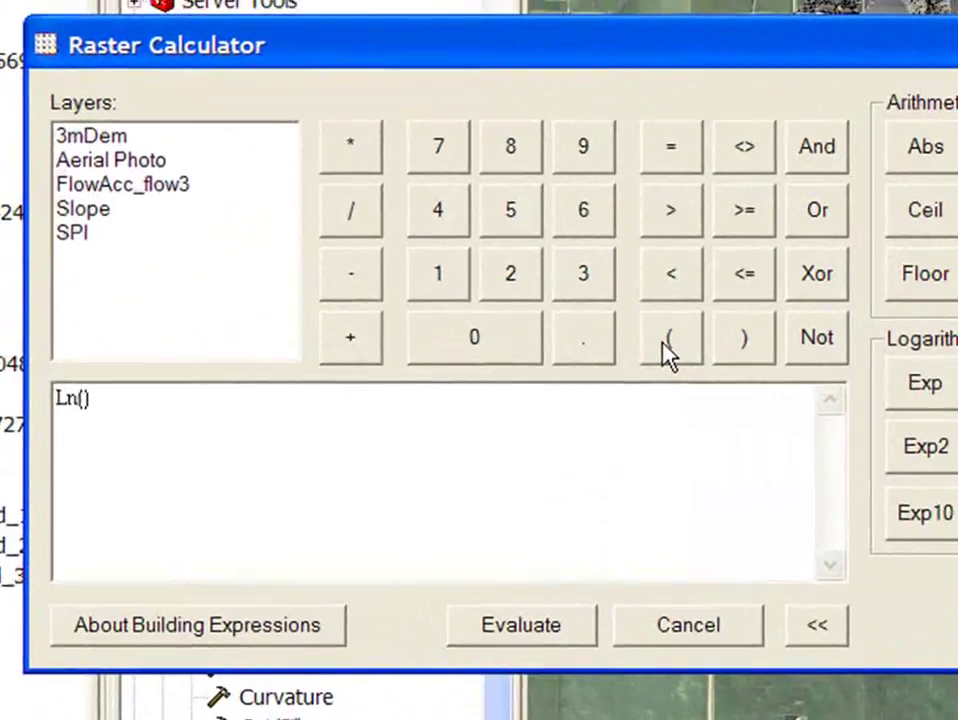
{"action": "left_click", "coordinate": [513, 356]}
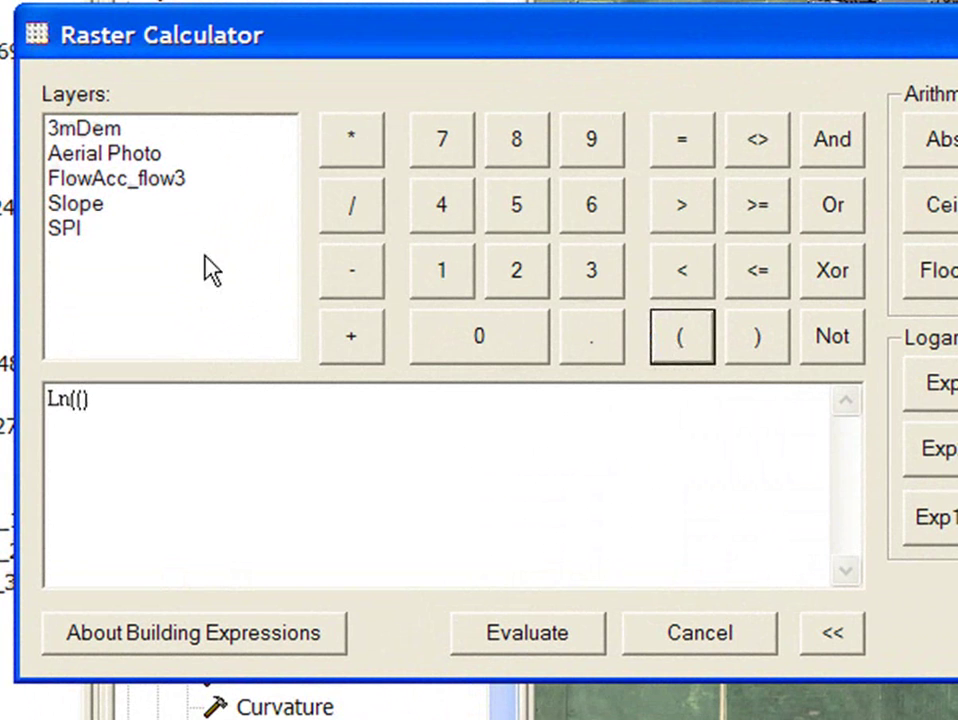
{"action": "double_click", "coordinate": [107, 180]}
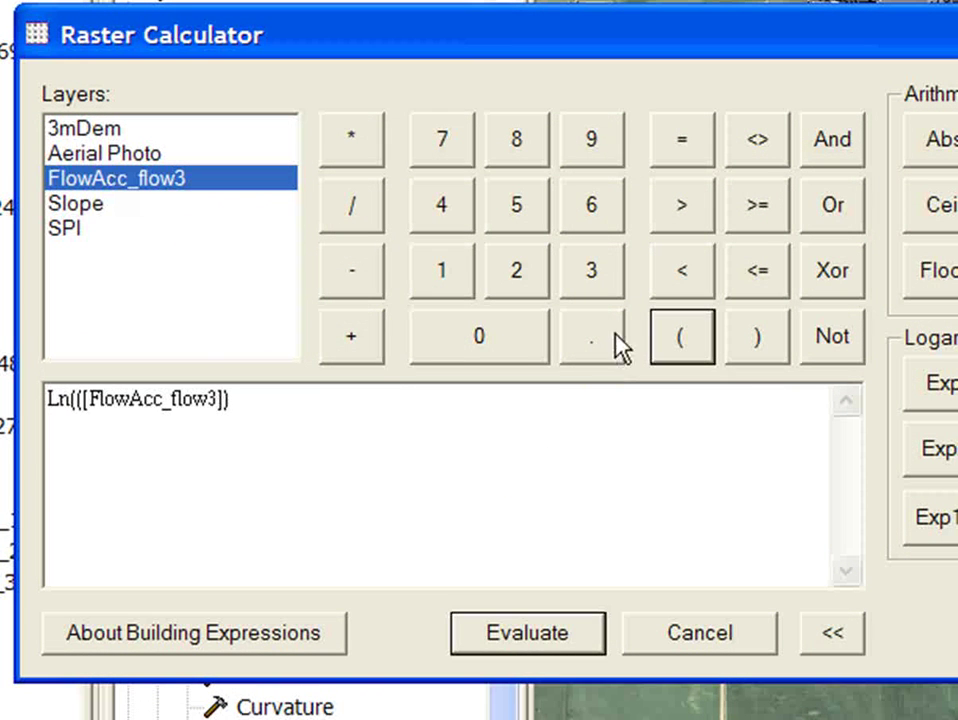
{"action": "left_click", "coordinate": [355, 338]}
{"action": "left_click", "coordinate": [577, 349]}
{"action": "left_click", "coordinate": [549, 350]}
{"action": "left_click", "coordinate": [507, 349]}
{"action": "left_click", "coordinate": [438, 276]}
{"action": "left_click", "coordinate": [757, 335]}
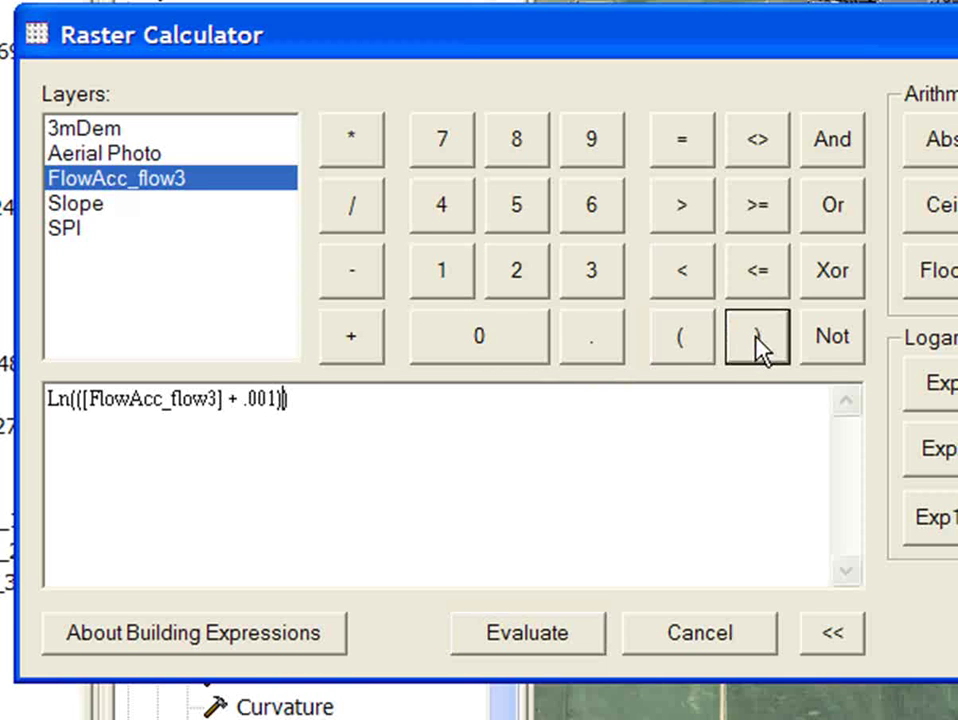
- Divide by ([Slope] + .001) and evaluate the wetness-index expression
{"action": "left_click", "coordinate": [362, 210]}
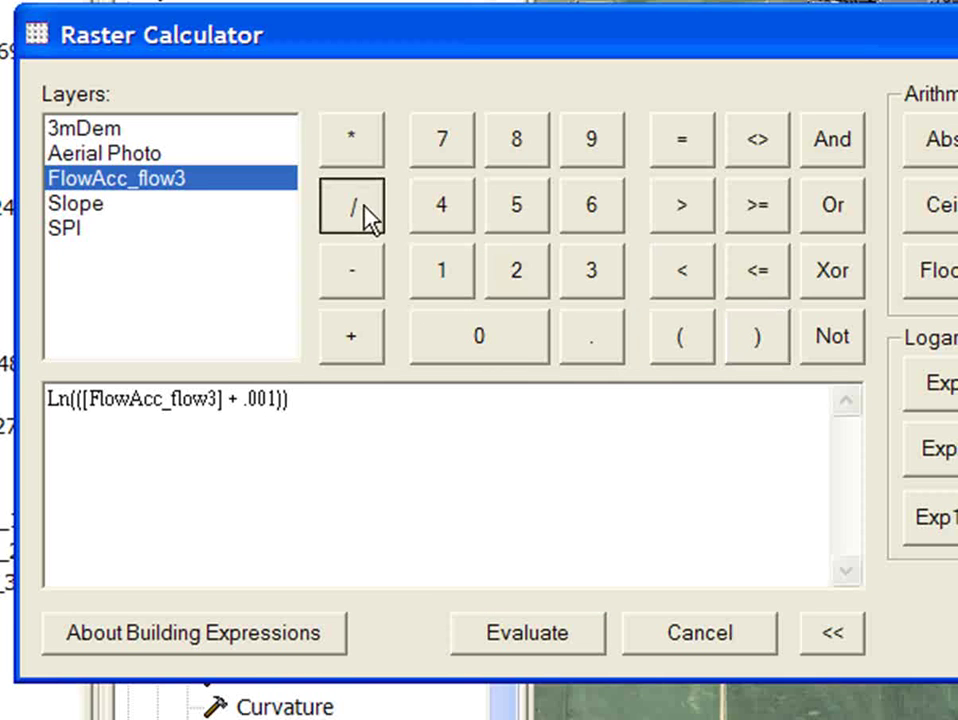
{"action": "left_click", "coordinate": [683, 345]}
{"action": "double_click", "coordinate": [90, 208]}
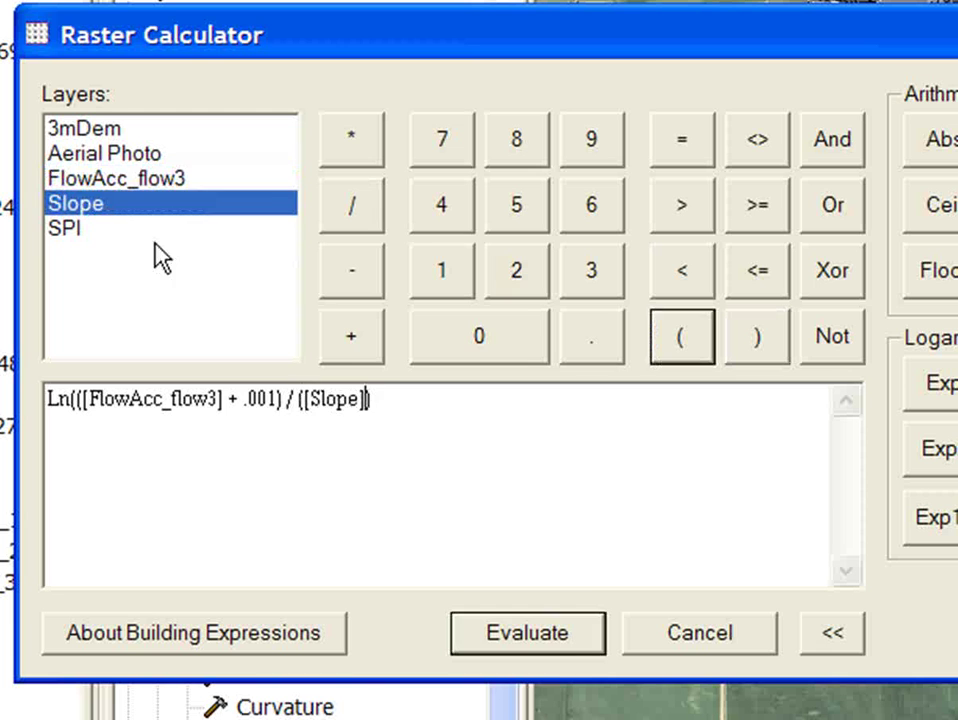
{"action": "left_click", "coordinate": [365, 350]}
{"action": "left_click", "coordinate": [590, 345]}
{"action": "left_click", "coordinate": [507, 342]}
{"action": "left_click", "coordinate": [507, 342]}
{"action": "left_click", "coordinate": [441, 270]}
{"action": "left_click", "coordinate": [757, 340]}
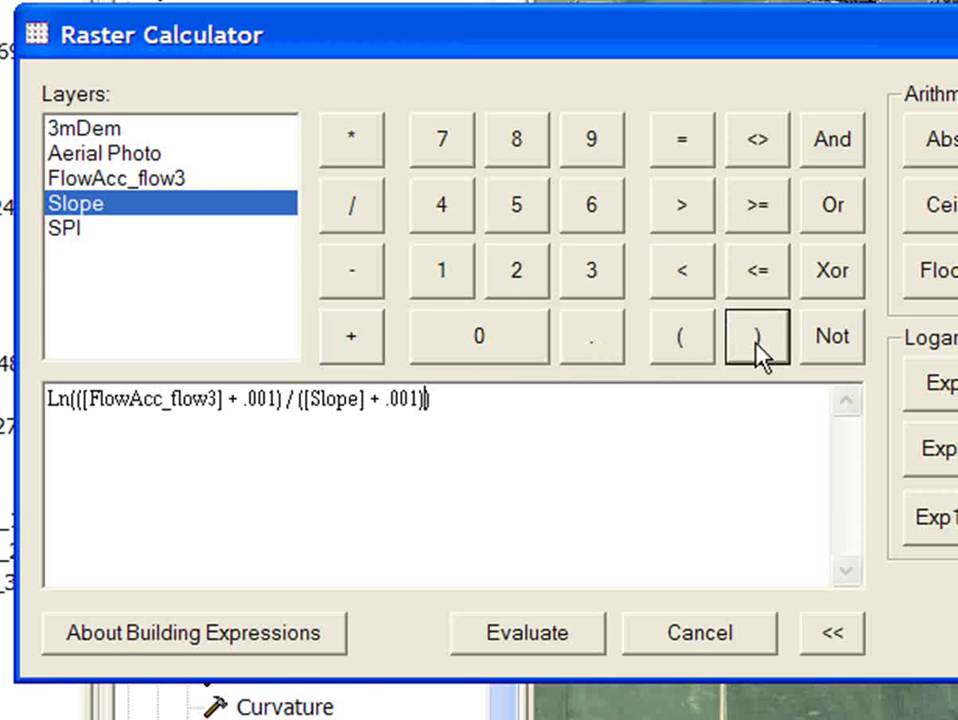
{"action": "left_click", "coordinate": [545, 632]}
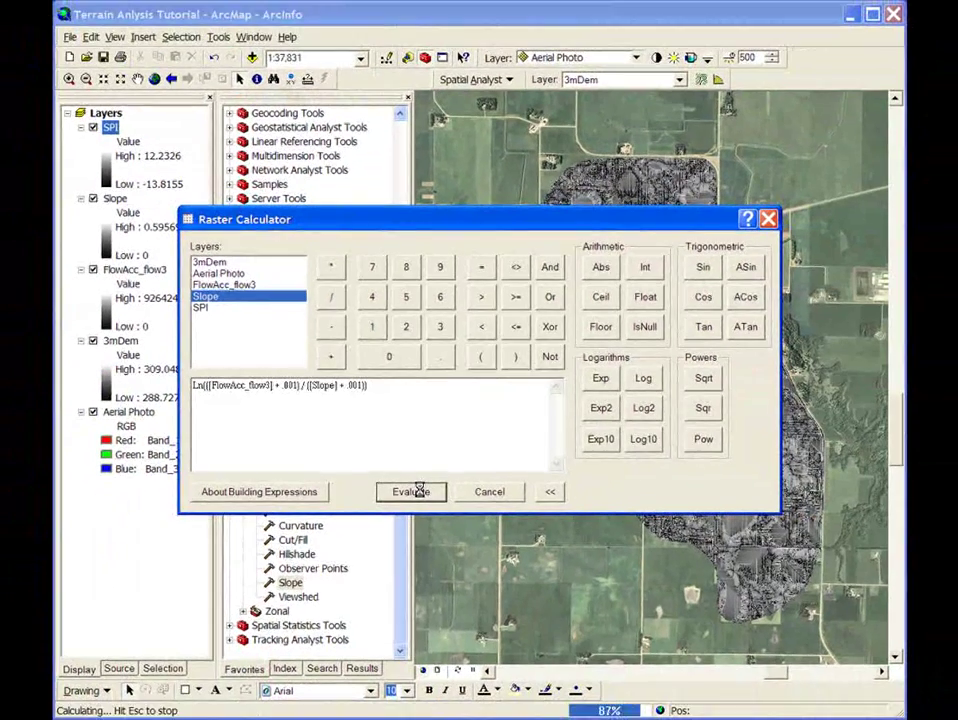